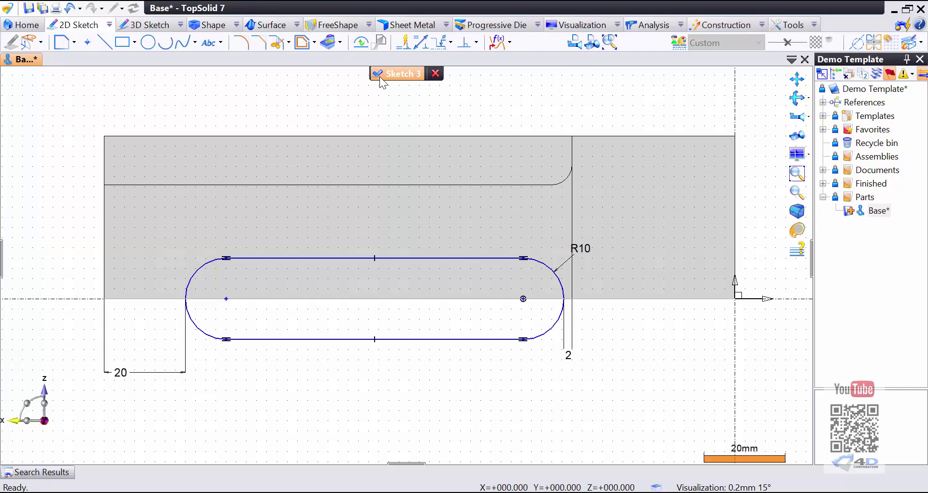
Finish Sketch 3 and trim Shape 1 by its profile to cut a rounded slot into the side
left_click(410, 71)
mouse_move(528, 185)
middle_mouse_down()
mouse_move(355, 142)
mouse_move(405, 215)
middle_mouse_up()
right_click(399, 216)
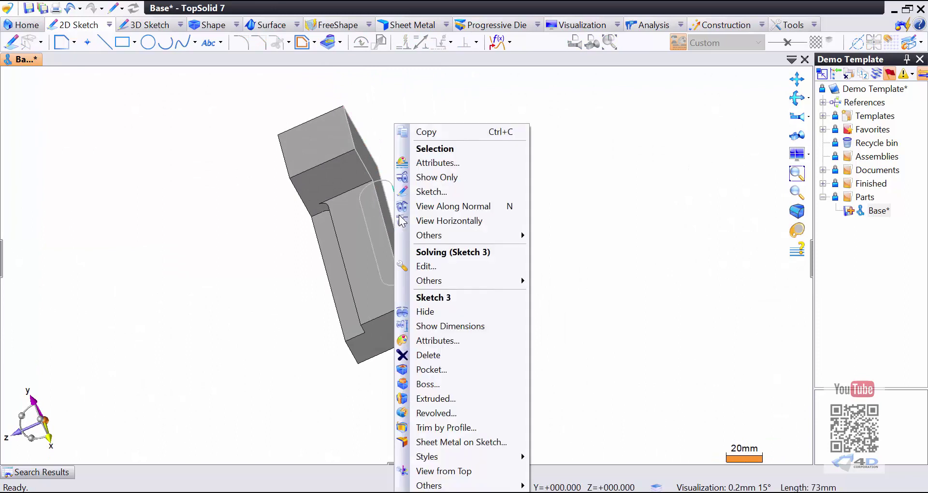
left_click(455, 425)
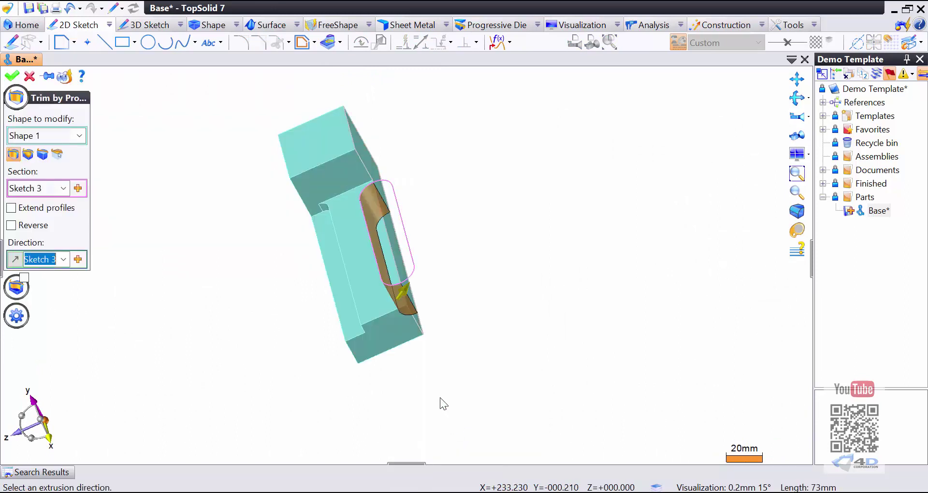
mouse_move(321, 249)
middle_mouse_down()
mouse_move(244, 197)
mouse_move(459, 288)
mouse_move(414, 306)
mouse_move(380, 225)
mouse_move(406, 220)
mouse_move(446, 300)
mouse_move(380, 193)
mouse_move(394, 159)
mouse_move(425, 261)
mouse_move(404, 295)
mouse_move(363, 309)
mouse_move(348, 290)
middle_mouse_up()
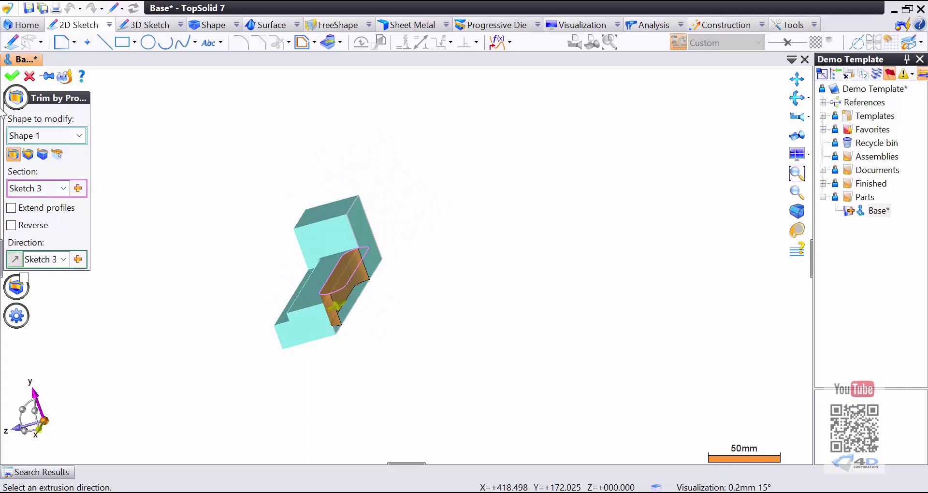
left_click(15, 76)
middle_click_drag(235, 304, 349, 317)
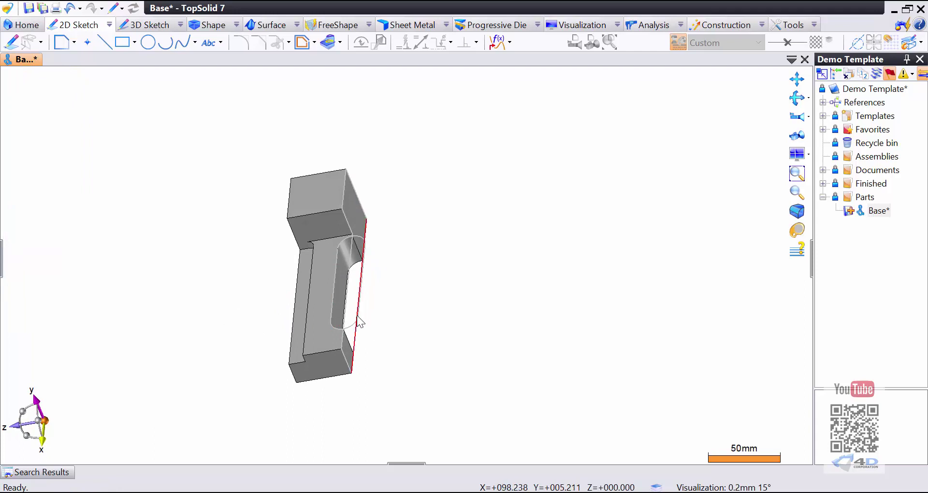
Hide Sketch 3 and Sketch 1, then turn the part toward its bottom end face
right_click(356, 321)
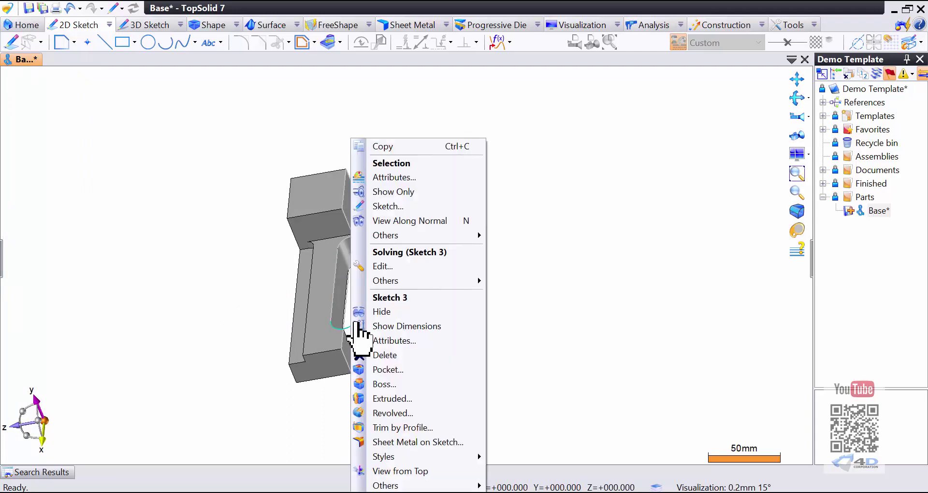
left_click(392, 314)
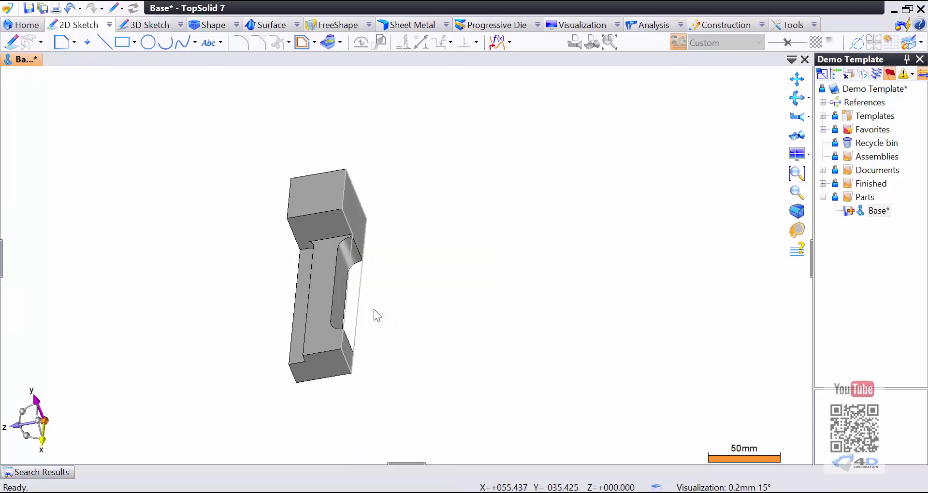
right_click(358, 300)
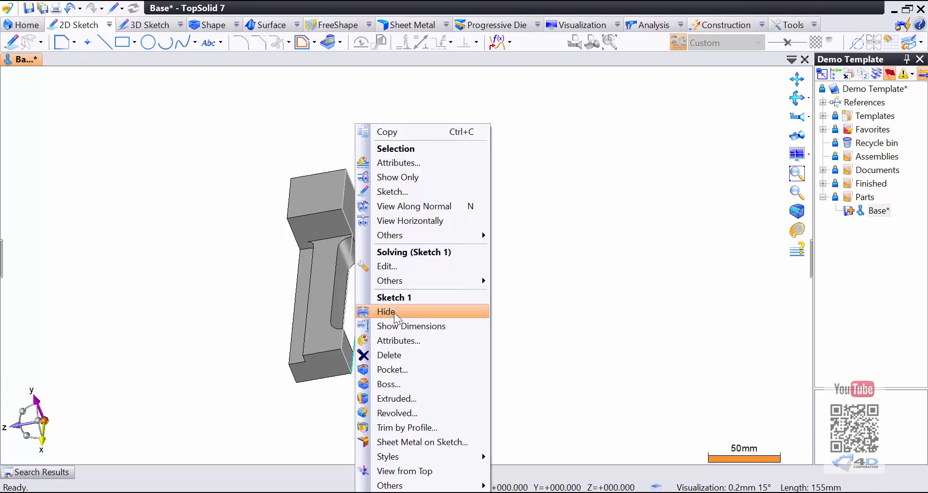
left_click(364, 308)
middle_click_drag(379, 295, 369, 293)
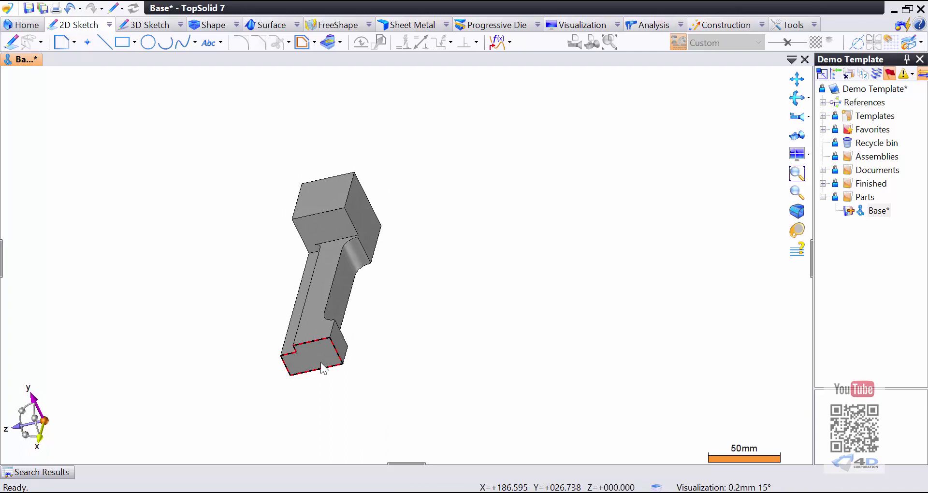
Start Sketch 4 on the bottom end face and draw a rectangle at its top edge
left_click(322, 366)
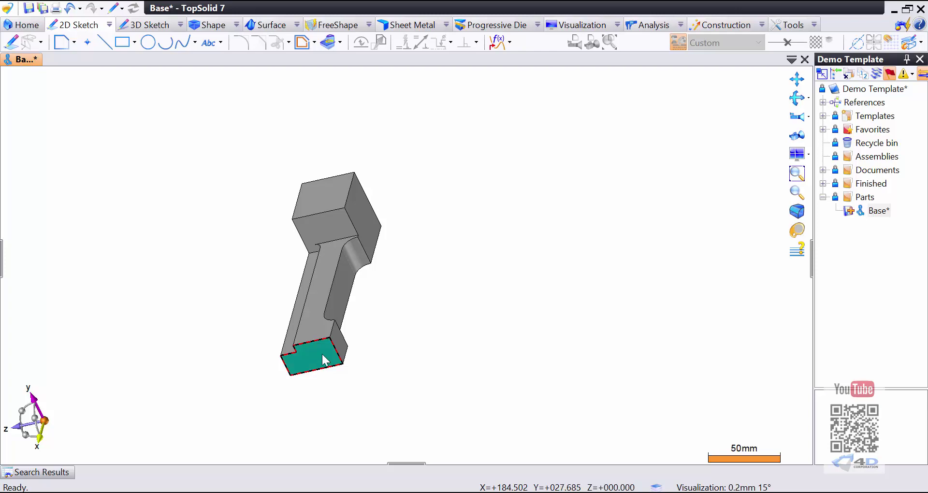
right_click(324, 354)
left_click(352, 291)
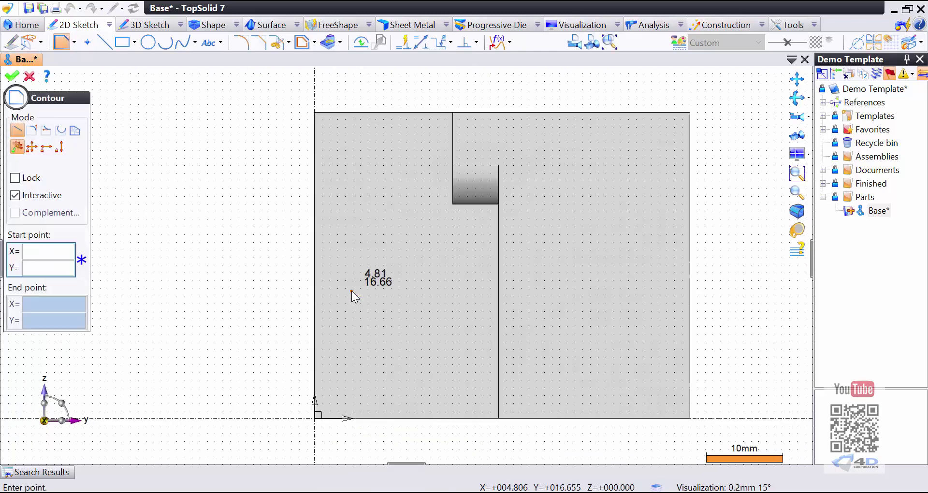
left_click(122, 43)
left_click(345, 112)
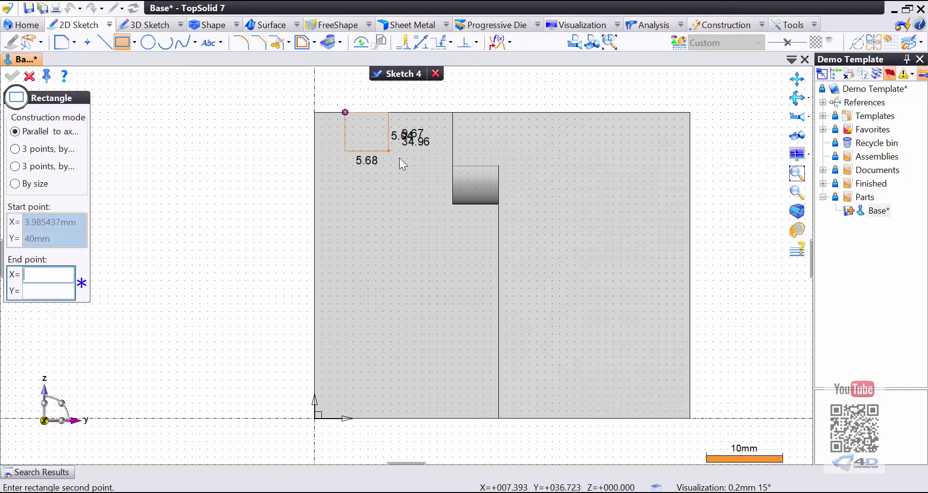
left_click(402, 157)
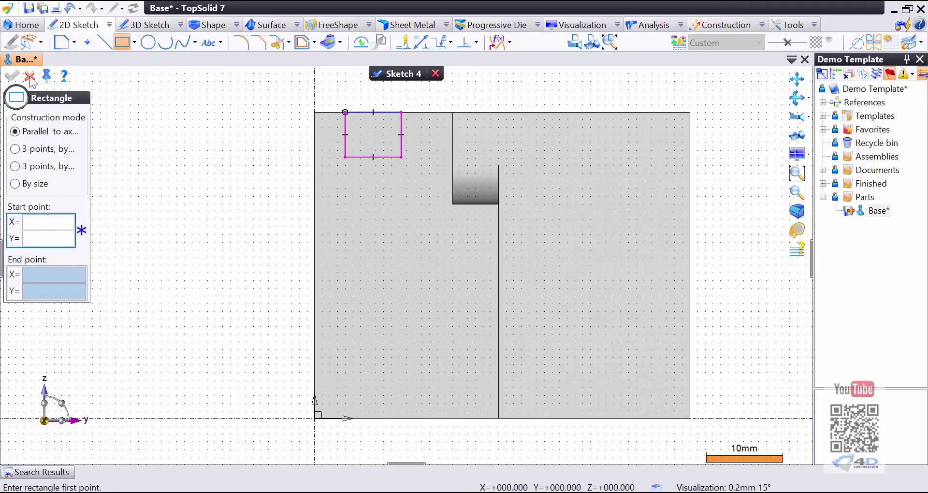
left_click(29, 77)
Dimension the rectangle to 6 wide and 6 high
right_click(31, 155)
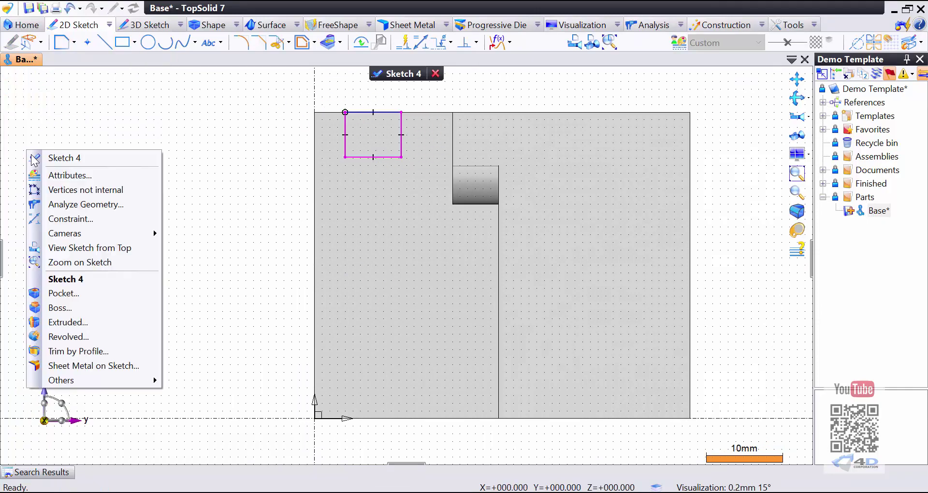
left_click(66, 219)
left_click(360, 112)
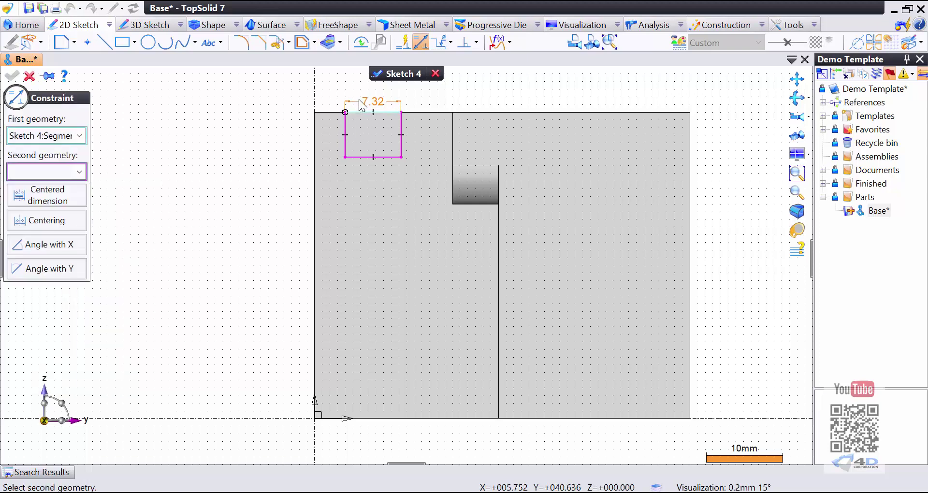
left_click(360, 102)
type("6")
key("Return")
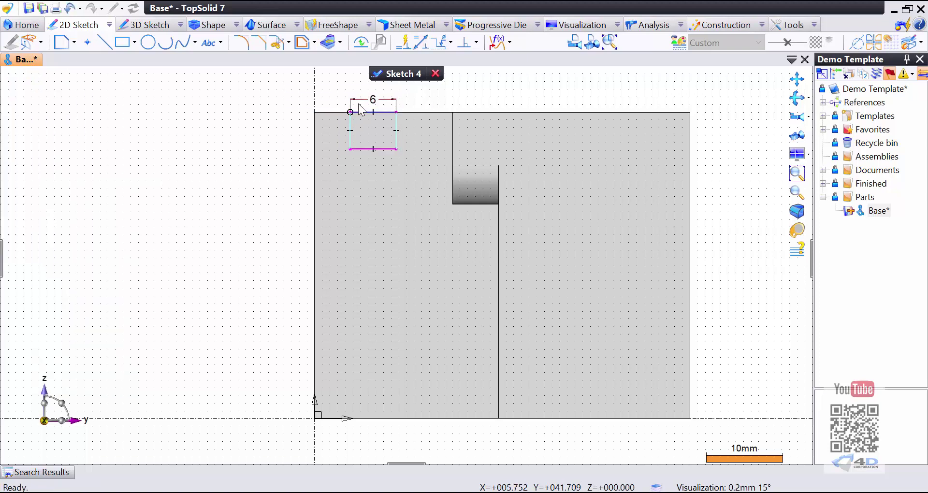
right_click(74, 174)
left_click(131, 235)
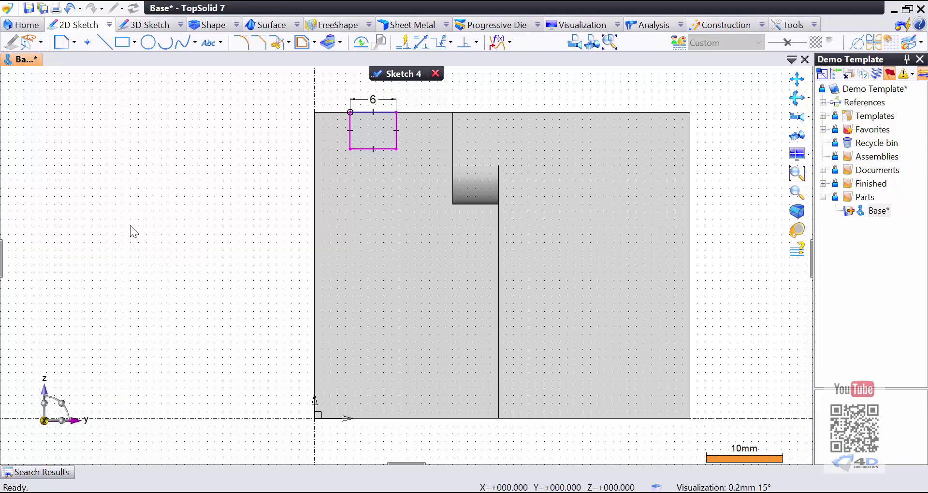
left_click(350, 141)
left_click(338, 141)
type("6")
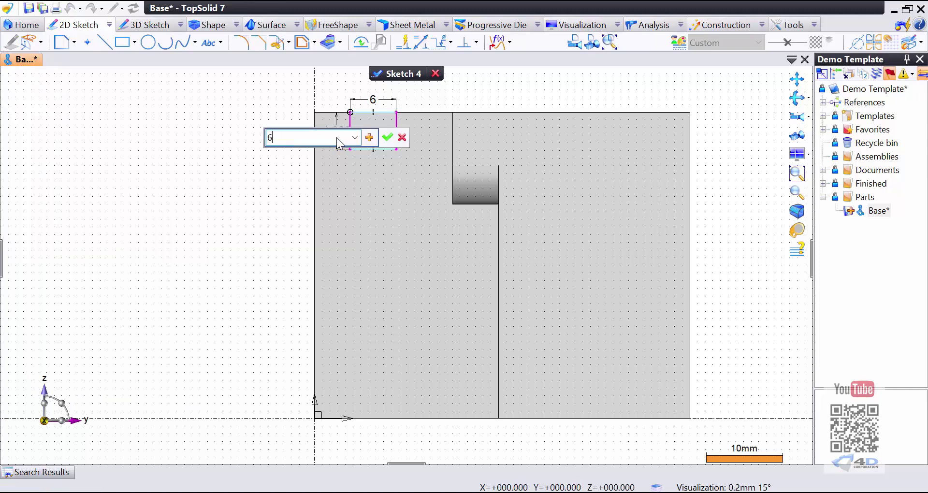
key("Return")
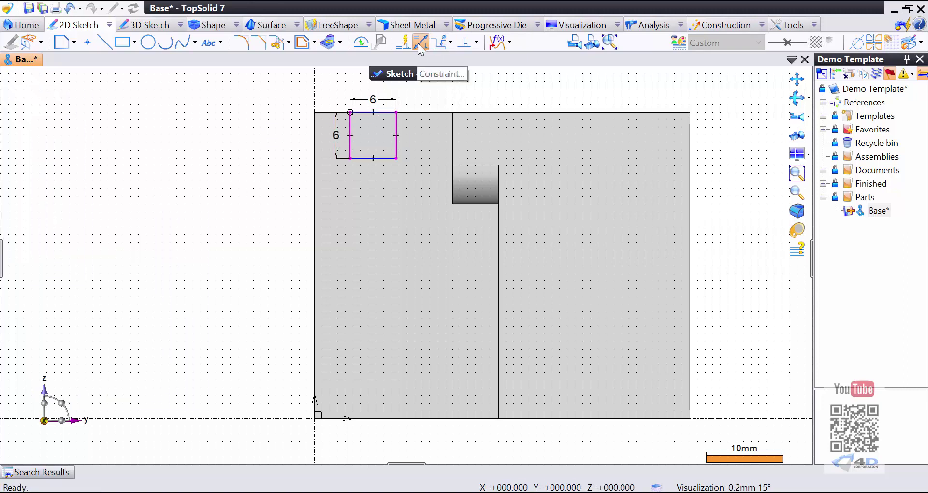
Constrain the square's right edge 6 mm from the part's step edge
left_click(420, 42)
left_click(398, 130)
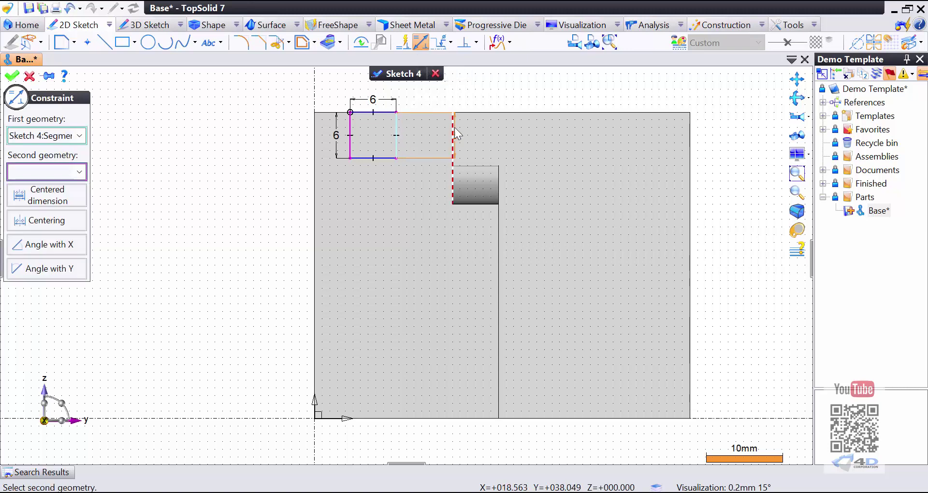
left_click(454, 133)
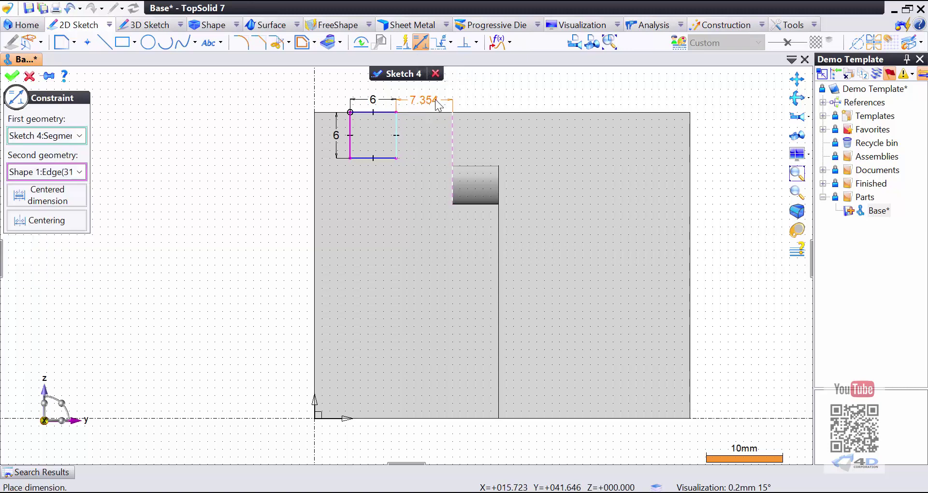
left_click(438, 103)
type("6")
key("Return")
scroll(508, 104, "up", 1)
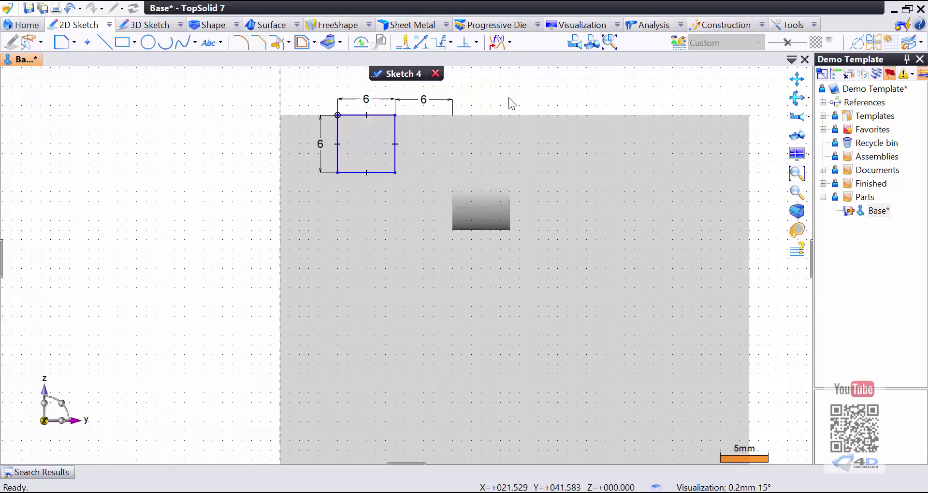
middle_click_drag(509, 98, 497, 115)
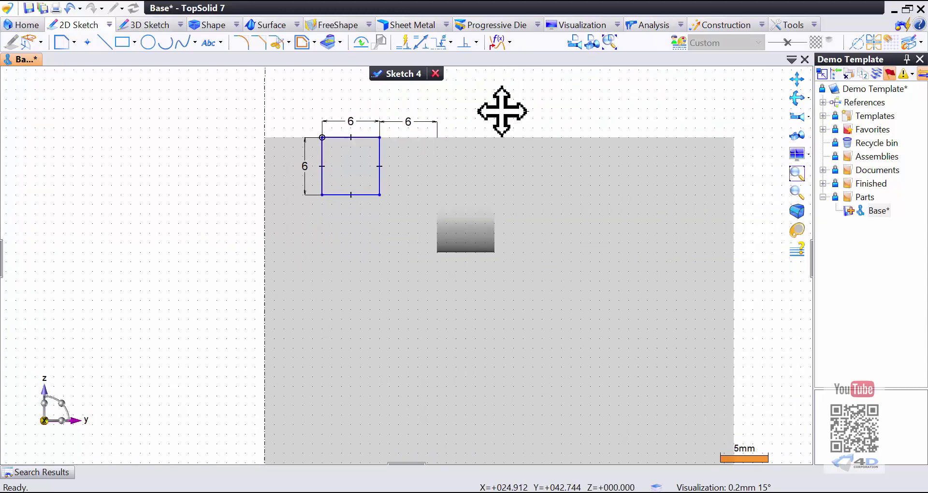
Finish Sketch 4 and trim the part with the 6 × 6 square to cut a lengthwise groove
left_click(401, 75)
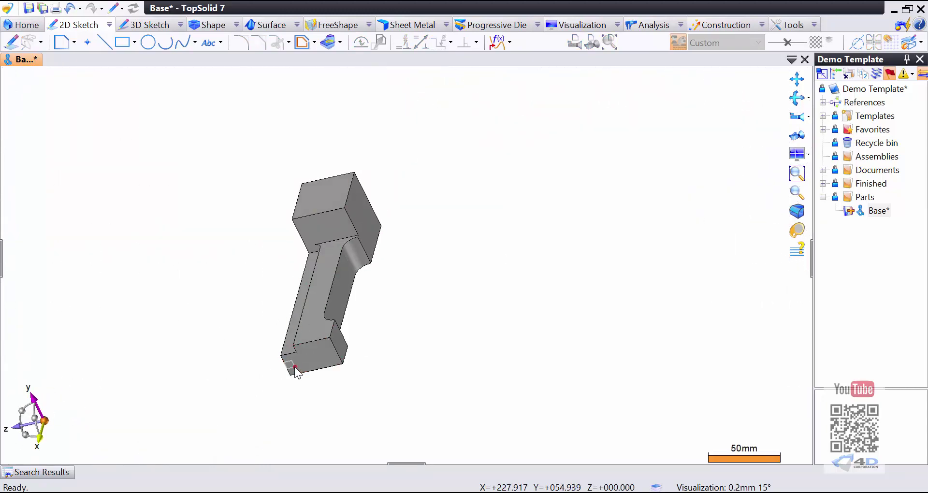
scroll(293, 370, "up", 2)
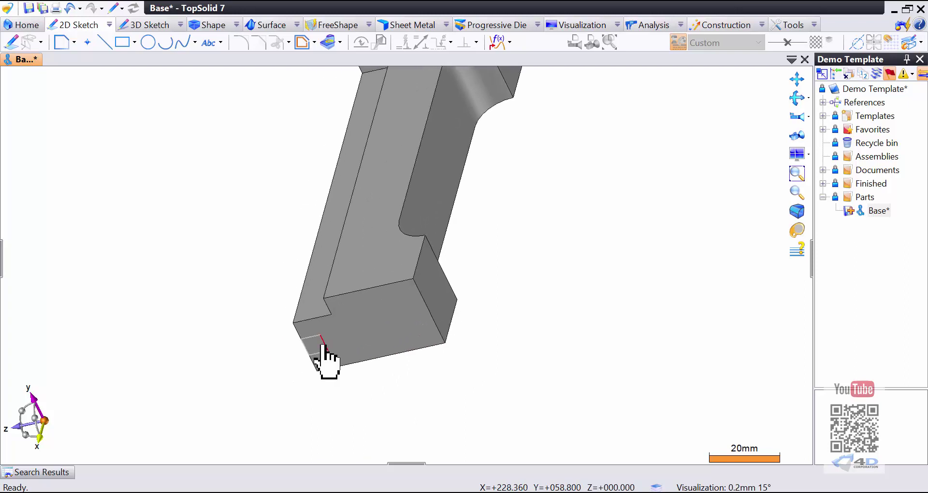
right_click(323, 345)
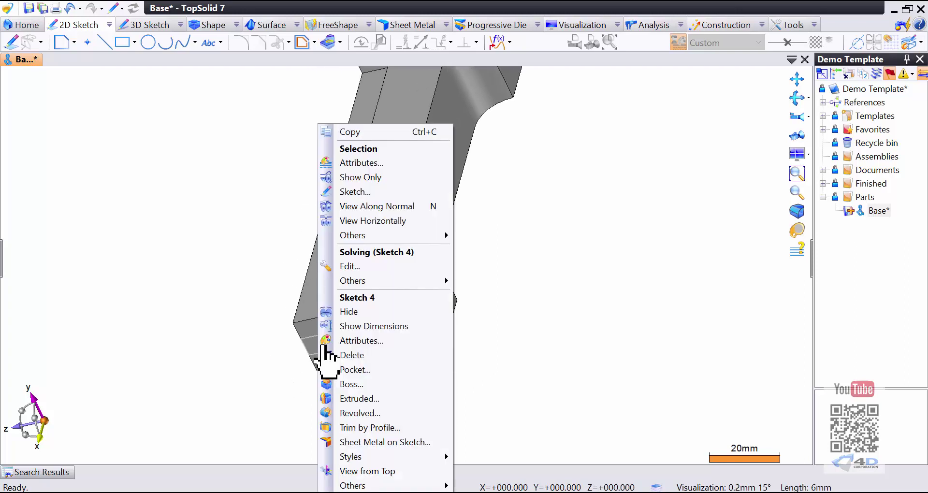
left_click(355, 428)
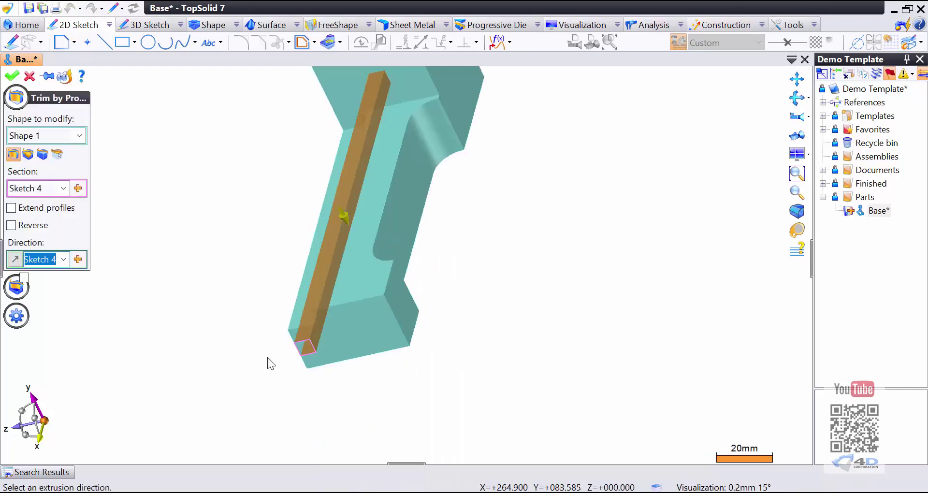
mouse_move(267, 358)
middle_mouse_down()
mouse_move(321, 346)
mouse_move(301, 319)
middle_mouse_up()
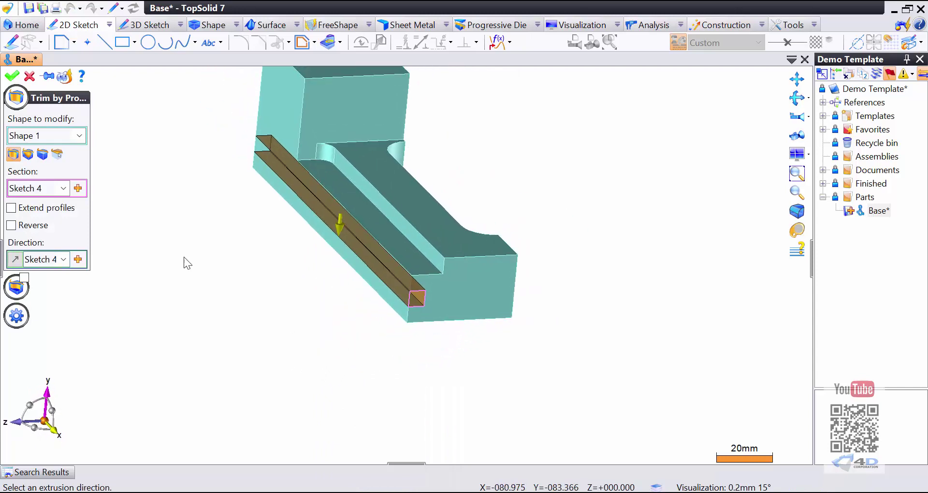
left_click(10, 81)
Hide Sketch 4 so only the solid part shows
middle_click_drag(245, 286, 346, 312)
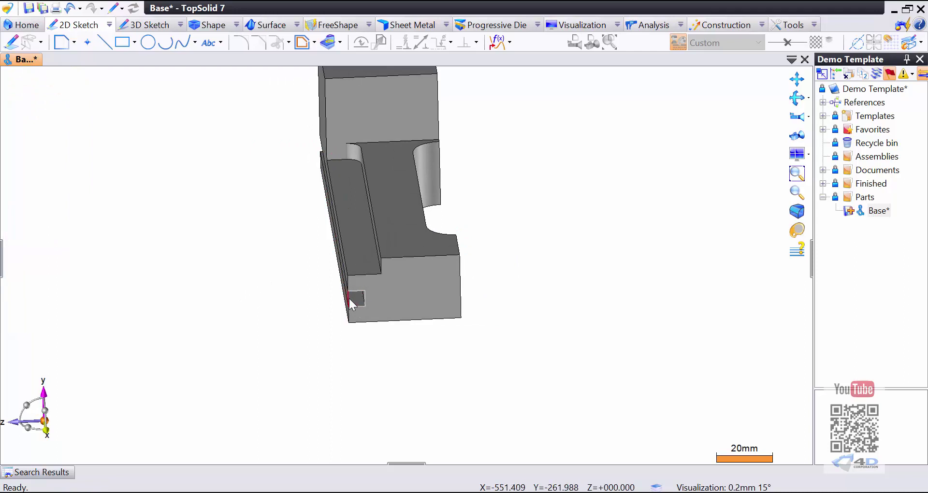
right_click(349, 301)
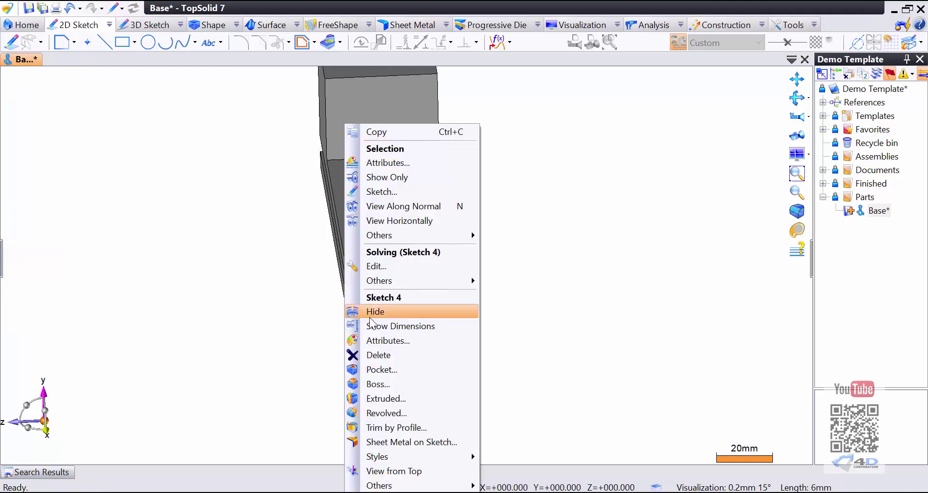
left_click(371, 312)
Start Sketch 5 on the end face and draw a small rectangle beside the notch at the top edge
middle_click_drag(378, 320, 400, 312)
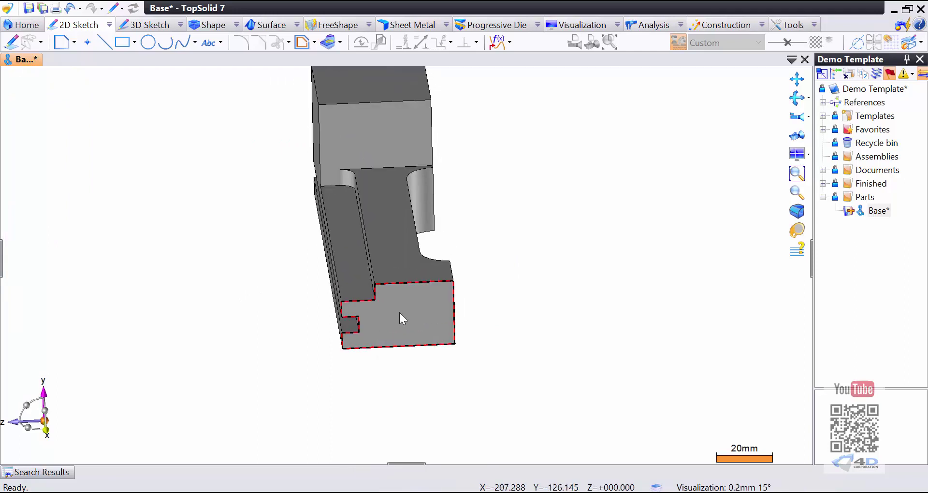
right_click(399, 312)
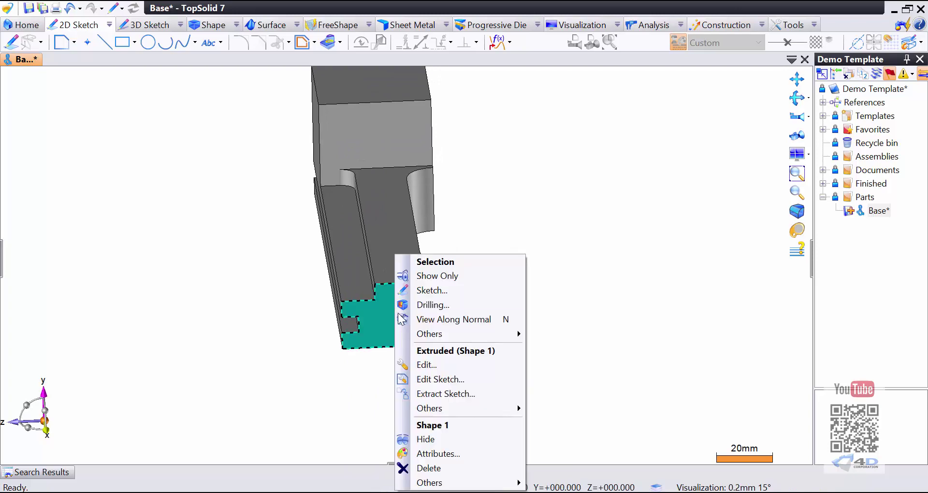
left_click(432, 291)
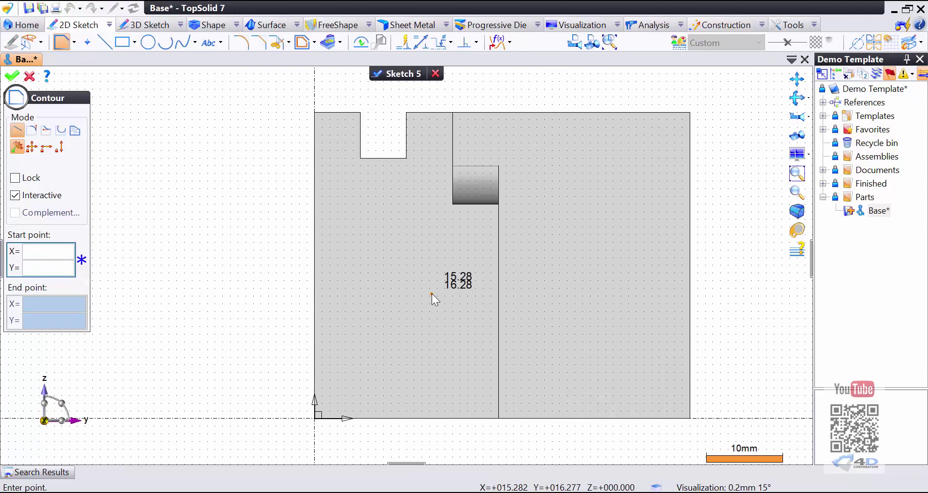
left_click(124, 42)
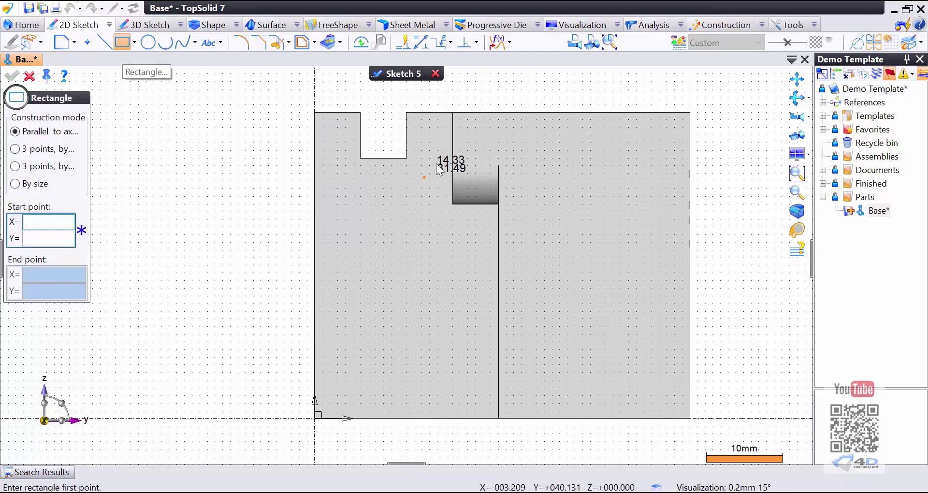
left_click(406, 112)
left_click(453, 135)
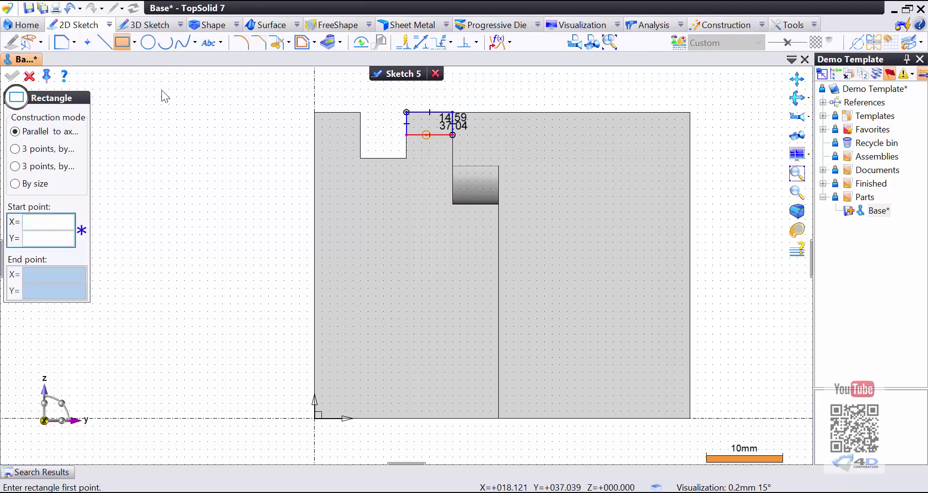
key("Escape")
Dimension the rectangle's height to 2.5 mm and validate Sketch 5
left_click(420, 42)
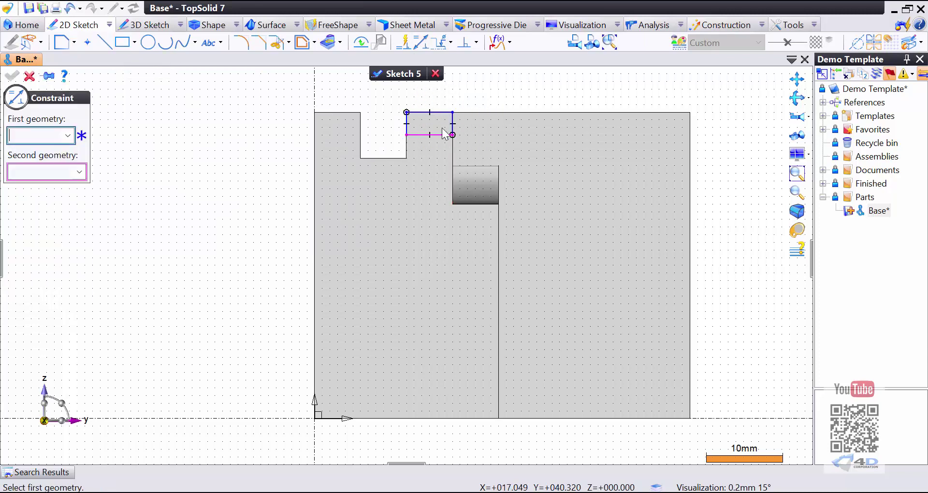
scroll(454, 127, "up", 2)
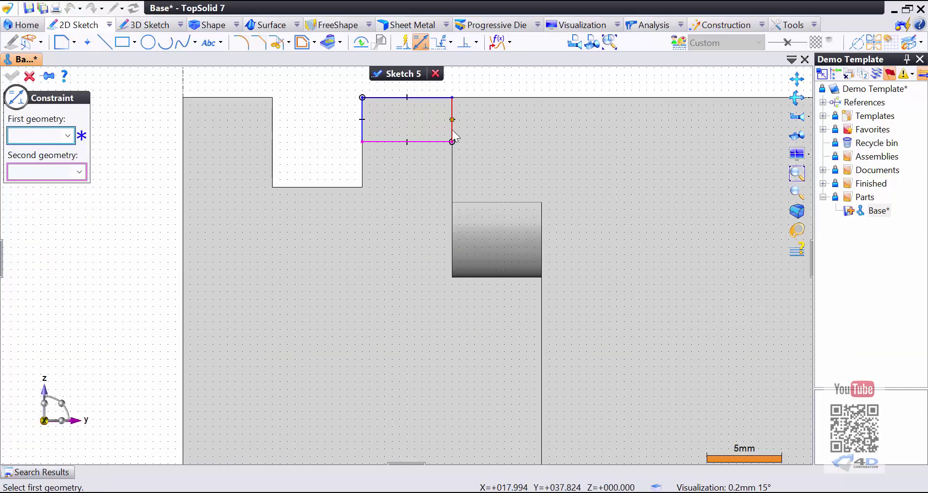
left_click(452, 123)
left_click(471, 130)
type("2.5")
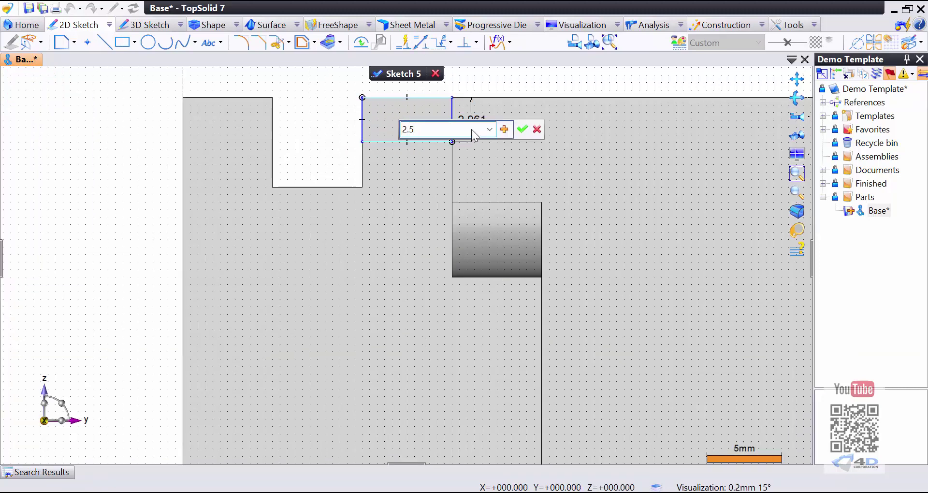
key("Return")
scroll(472, 129, "down", 2)
middle_click_drag(460, 160, 442, 206)
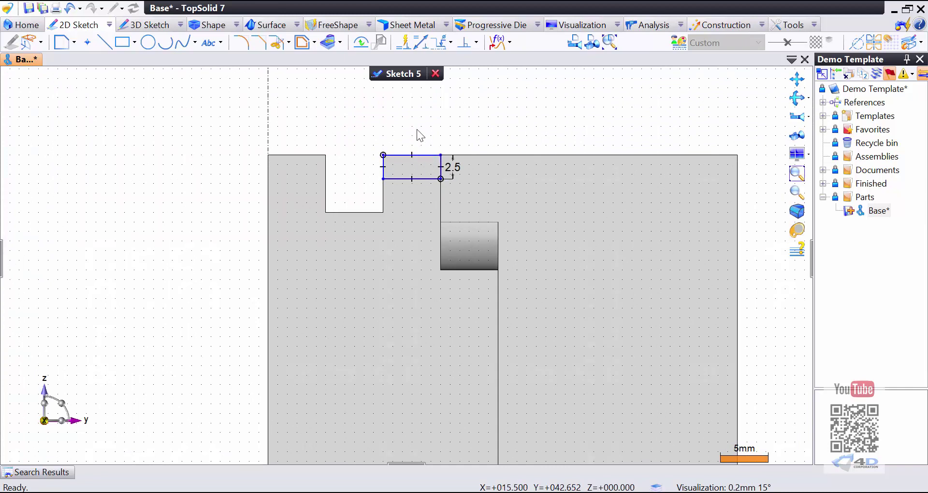
left_click(409, 72)
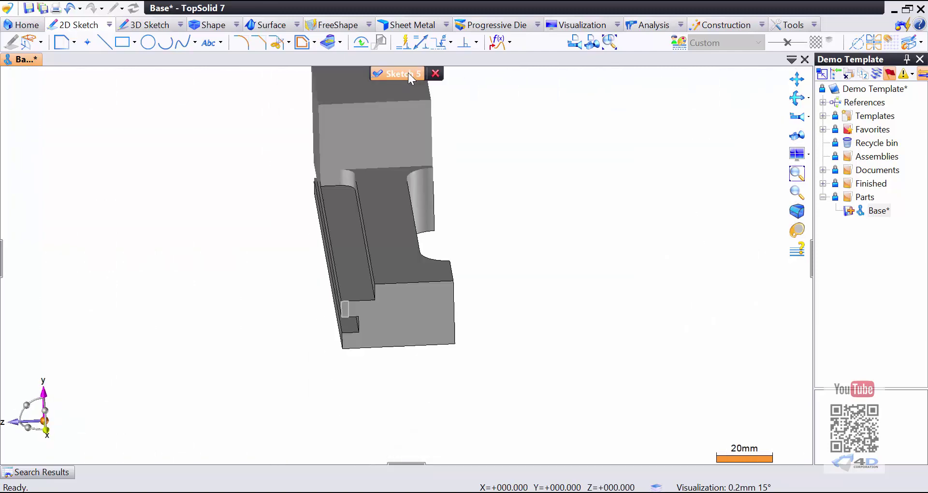
Pocket Sketch 5 along the part, limited by a plane on the large upper face
right_click(350, 311)
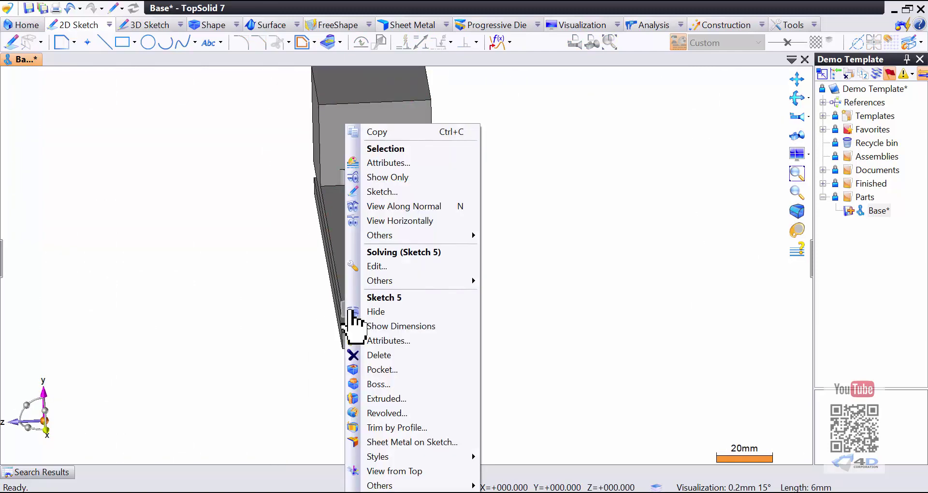
left_click(424, 371)
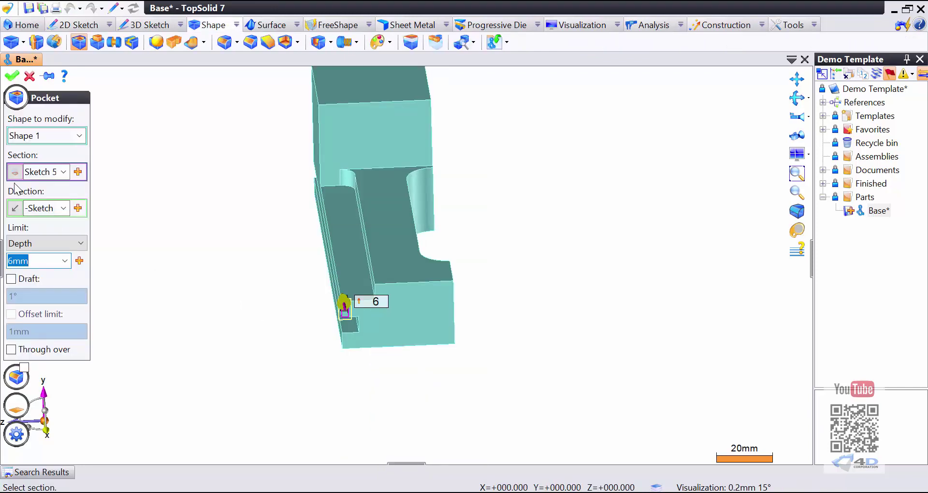
left_click(66, 245)
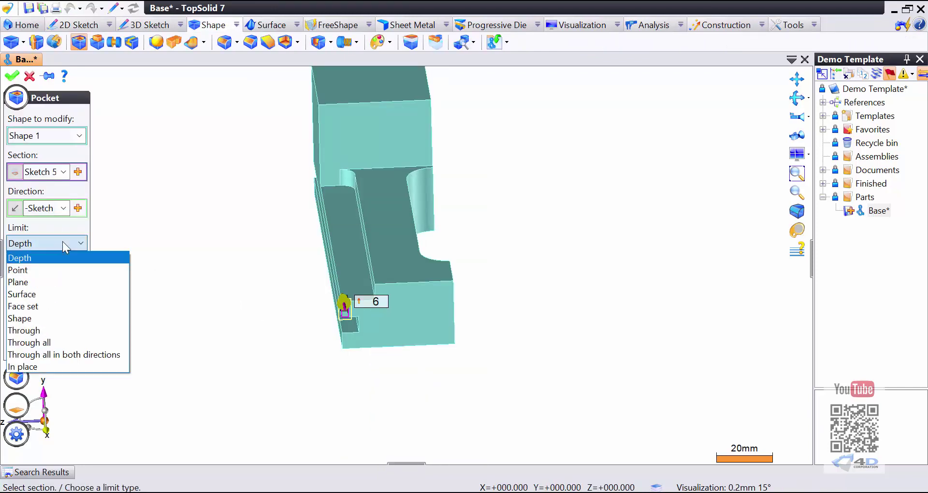
left_click(59, 283)
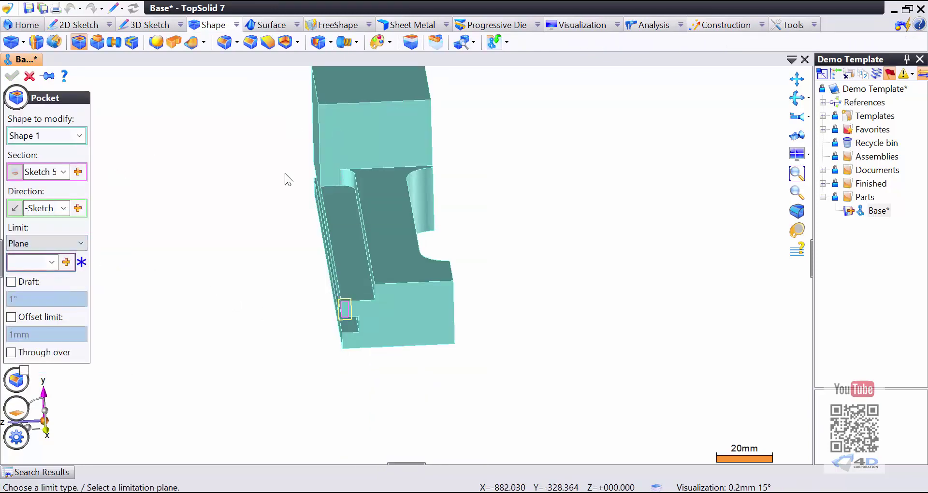
left_click(364, 136)
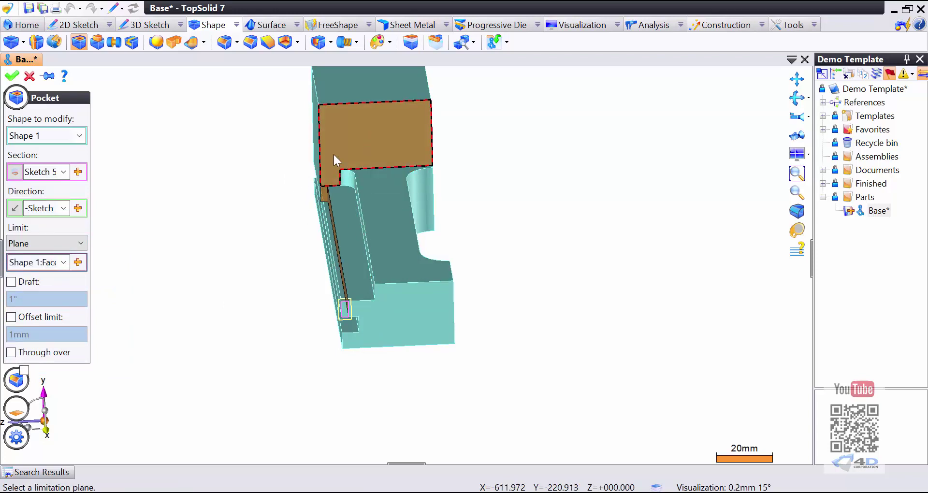
left_click(13, 78)
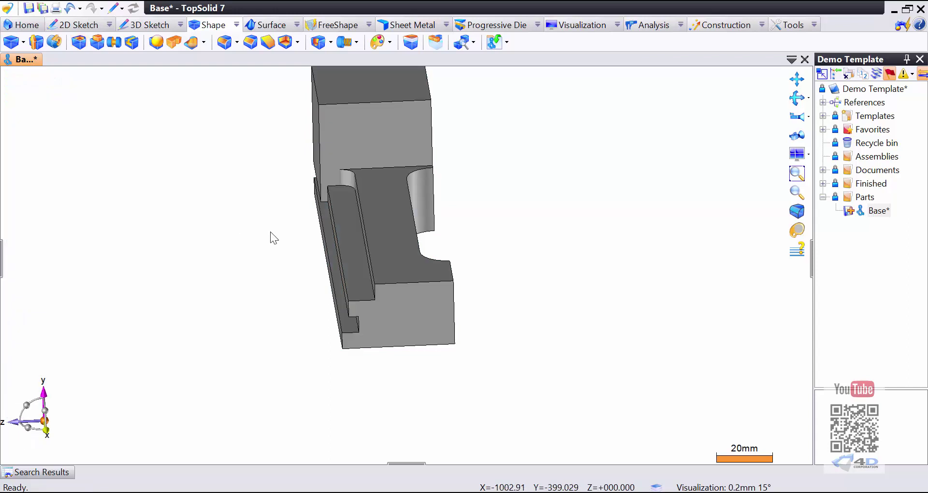
Turn the grooved part to a new angle and start the Fillet command
middle_click_drag(270, 232, 279, 227)
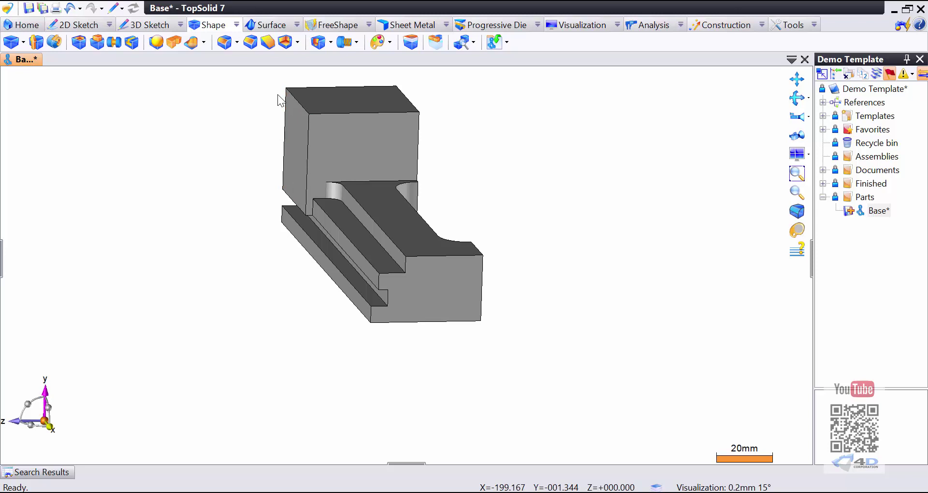
left_click(224, 42)
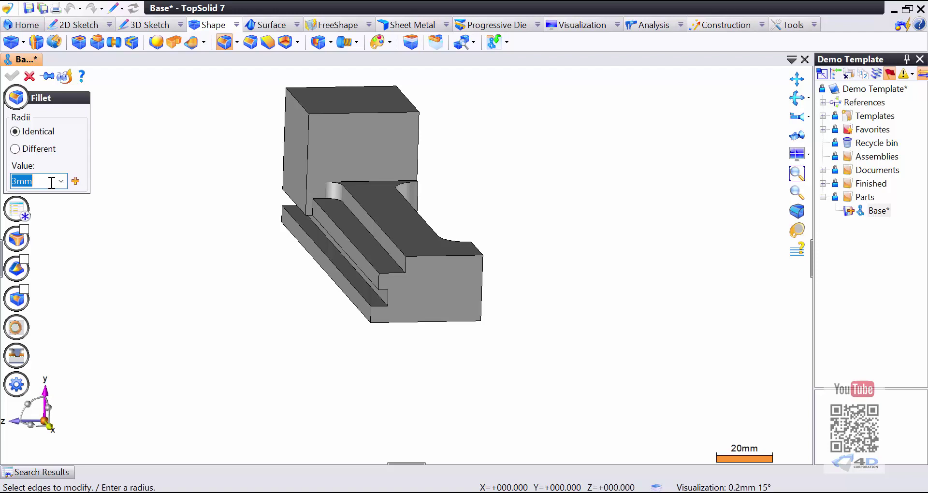
Round the vertical corner edges at both ends of the part with a 6 mm fillet
type("6")
scroll(215, 265, "up", 2)
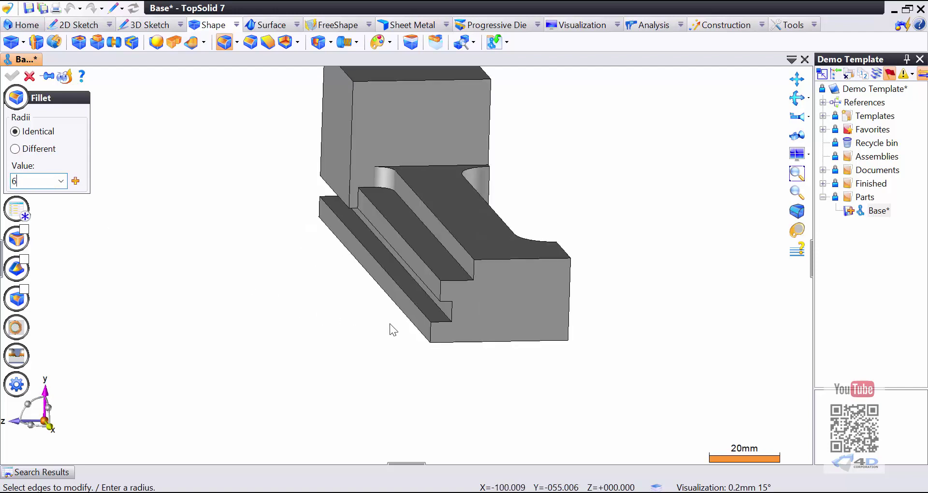
left_click(432, 334)
middle_click_drag(329, 317, 338, 315)
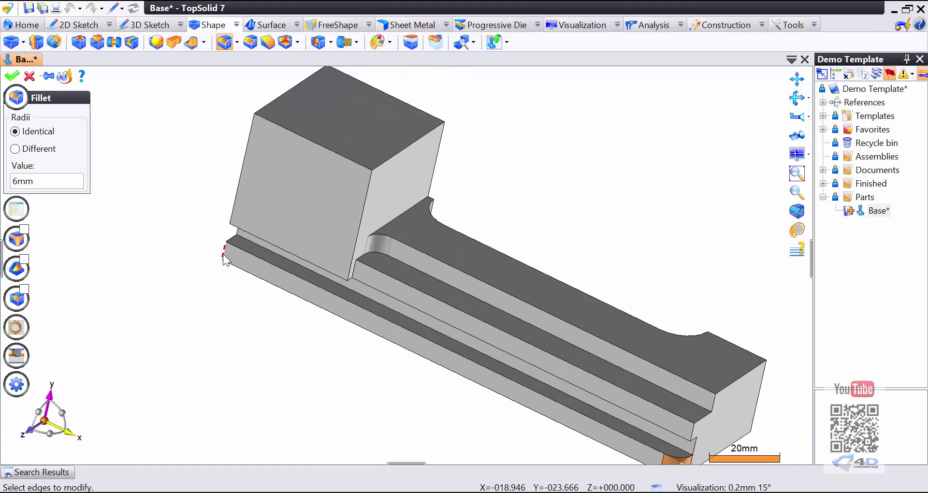
left_click(225, 250)
left_click(237, 212)
mouse_move(238, 304)
middle_mouse_down()
mouse_move(218, 289)
mouse_move(244, 356)
middle_mouse_up()
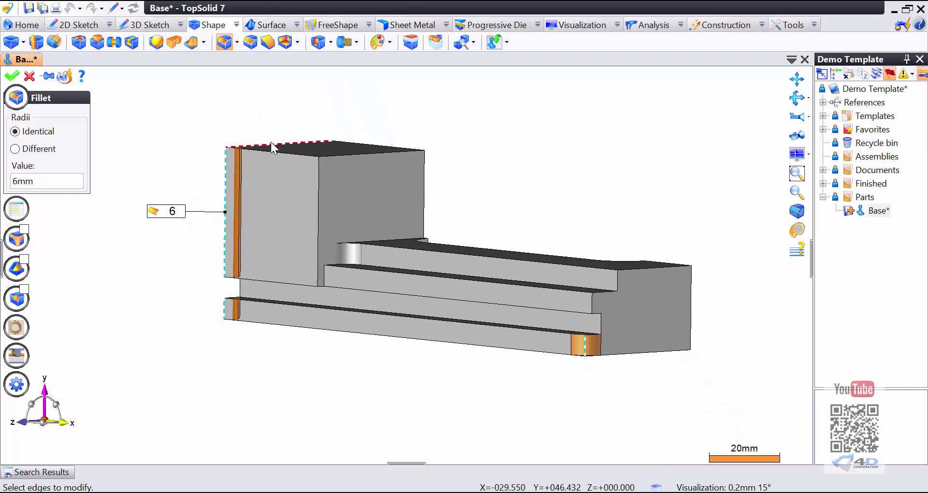
right_click(547, 114)
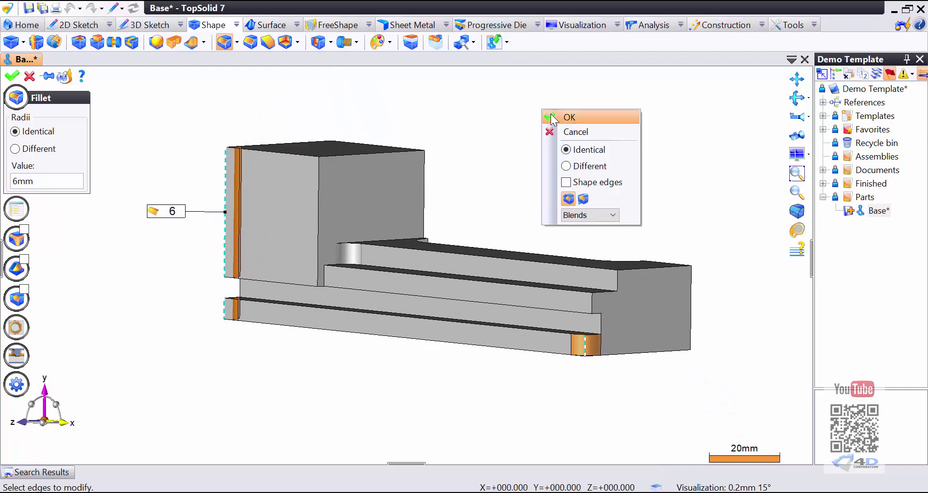
left_click(550, 115)
middle_click_drag(558, 173, 552, 257)
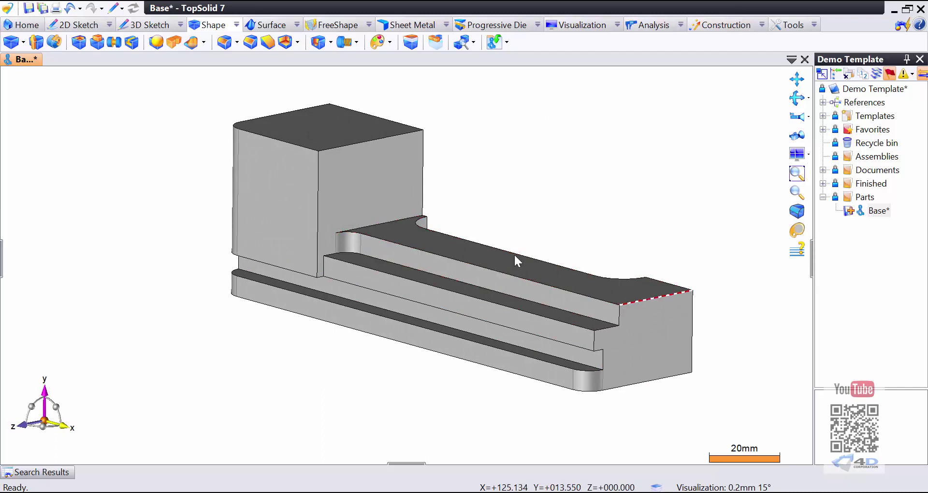
Fillet the two short vertical step edges near the right end with a 3 mm radius
left_click(226, 43)
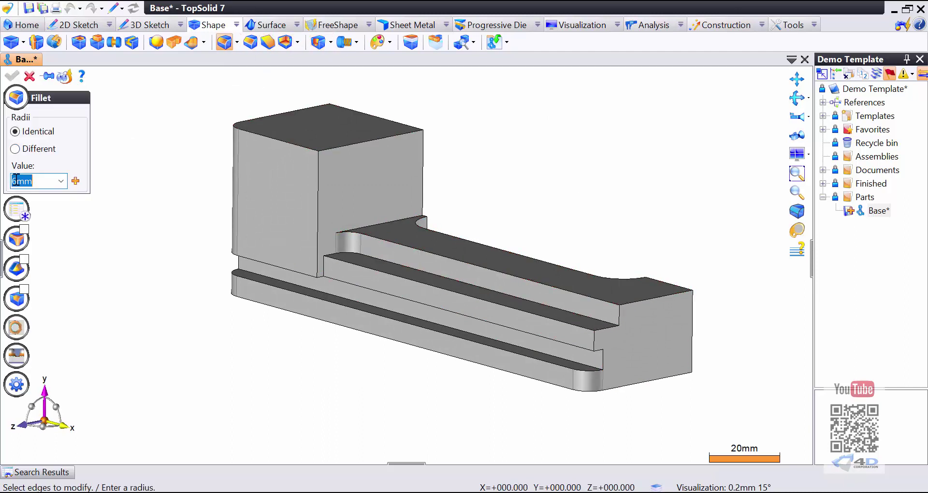
type("3")
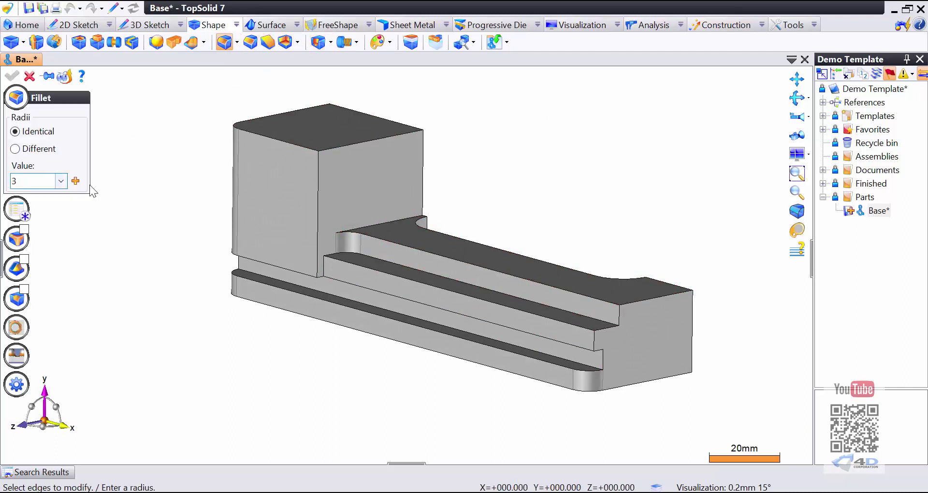
left_click(595, 341)
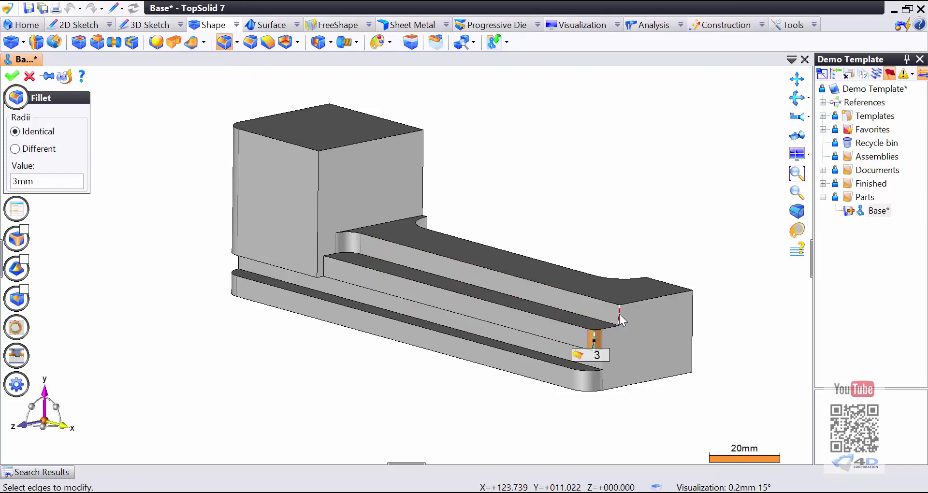
left_click(619, 315)
left_click(16, 73)
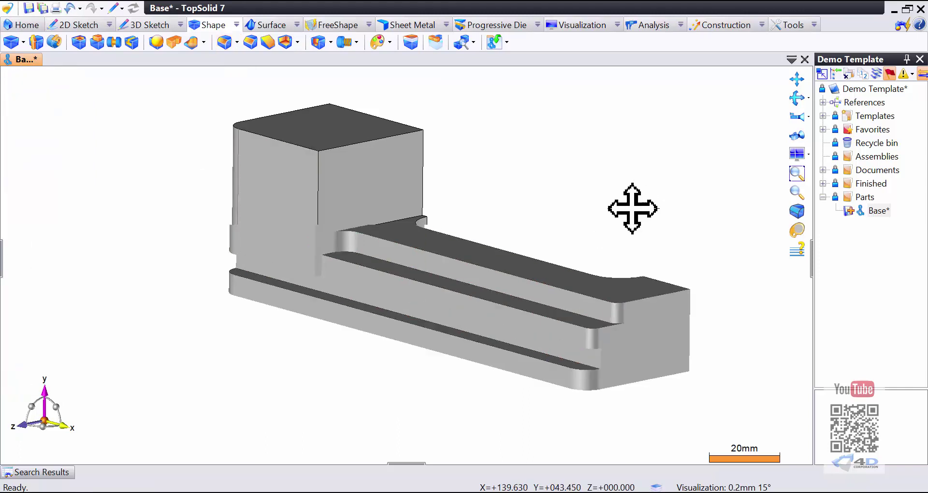
middle_click_drag(632, 208, 562, 193)
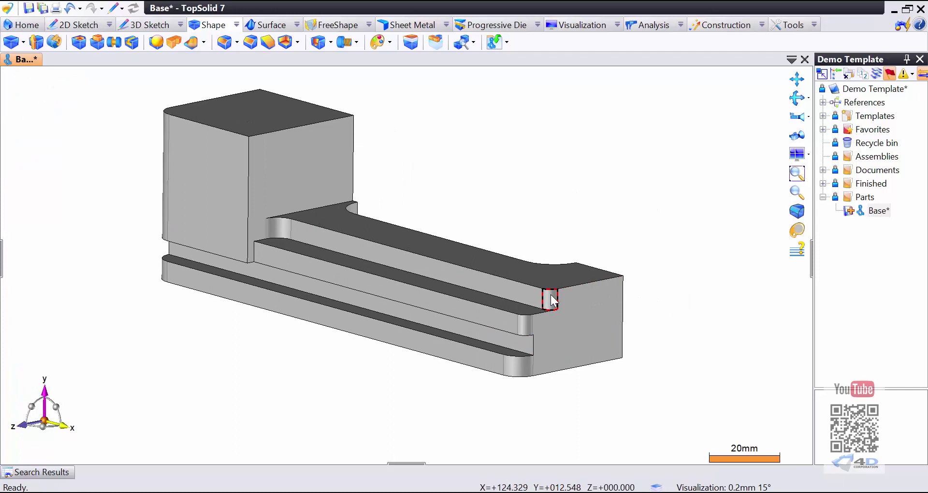
Reopen Fillet 2, set its radius to 3 mm, and validate it
right_click(554, 301)
left_click(575, 352)
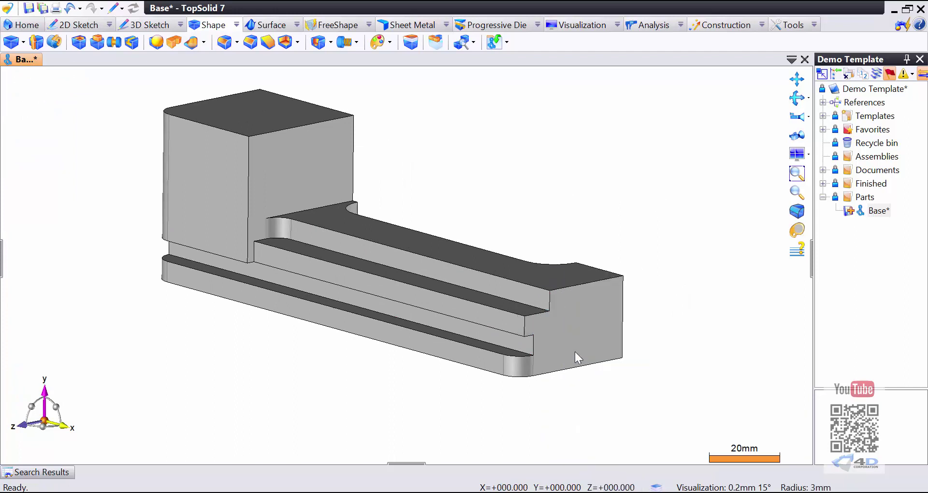
left_click(553, 317)
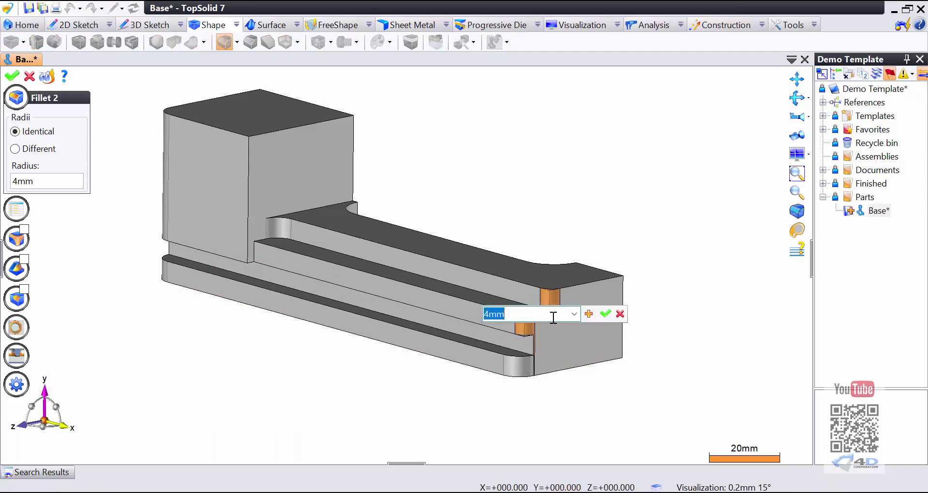
type("3")
key("Return")
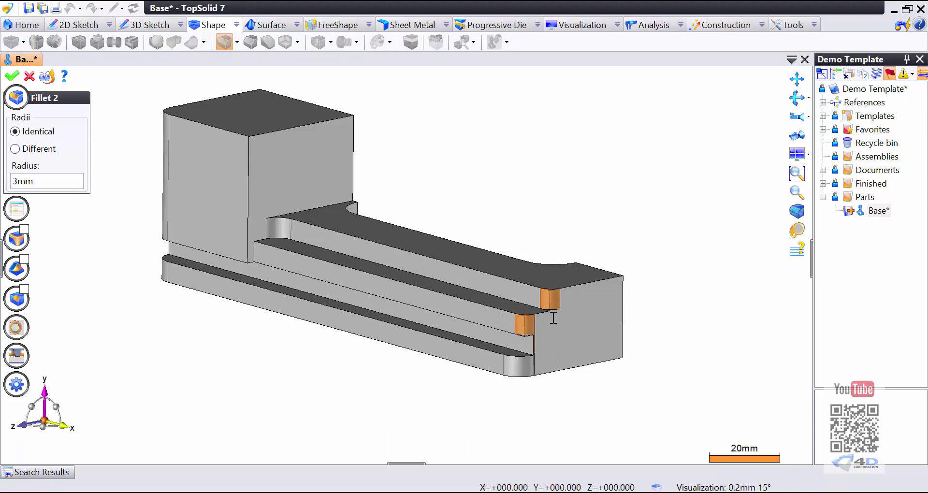
right_click(544, 206)
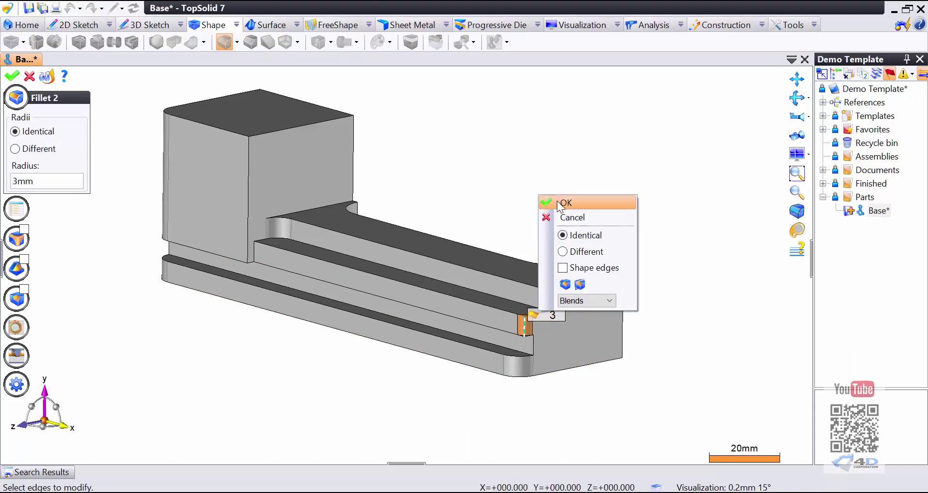
left_click(557, 203)
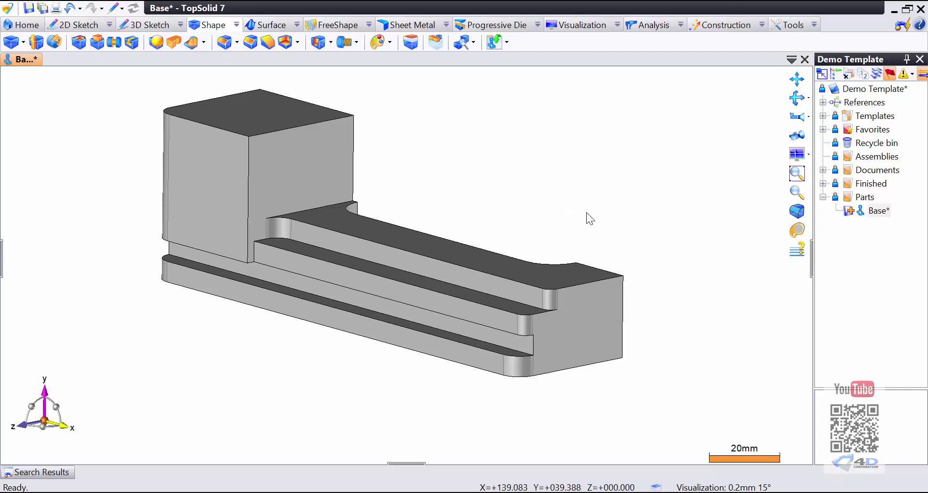
Orbit to the part's other end and start a Pattern Union on Shape 1
mouse_move(497, 286)
middle_mouse_down()
mouse_move(347, 228)
mouse_move(269, 161)
middle_mouse_up()
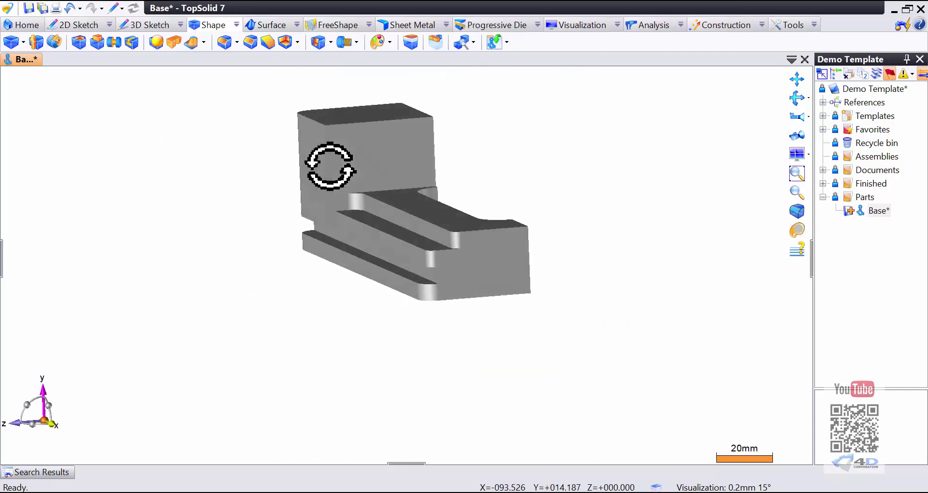
mouse_move(524, 328)
middle_mouse_down()
mouse_move(527, 267)
mouse_move(429, 311)
mouse_move(483, 331)
mouse_move(446, 342)
mouse_move(450, 234)
mouse_move(442, 286)
mouse_move(419, 224)
middle_mouse_up()
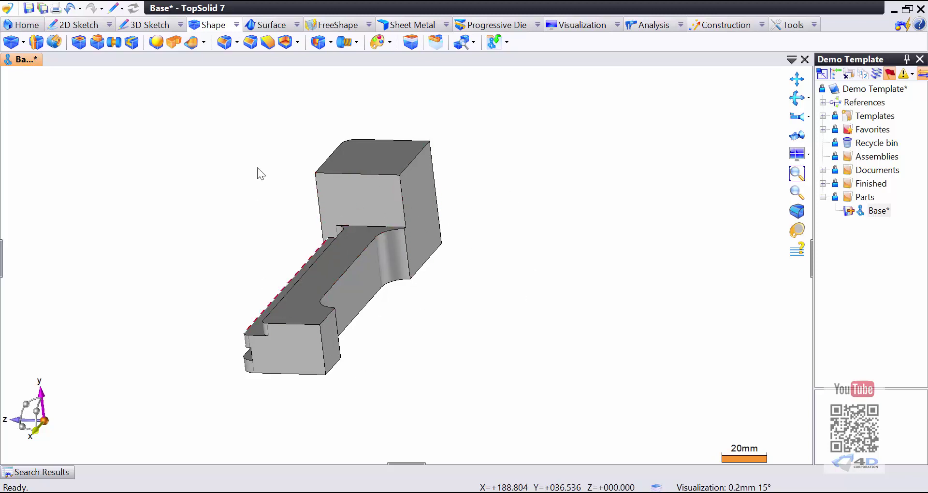
left_click(173, 44)
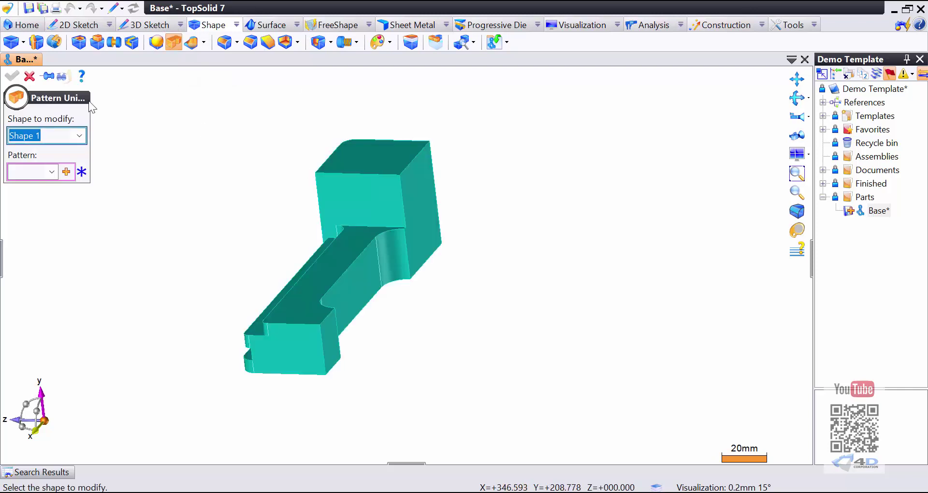
Mirror Shape 1 with a symmetrical pattern across its end face and apply the pattern union
left_click(394, 227)
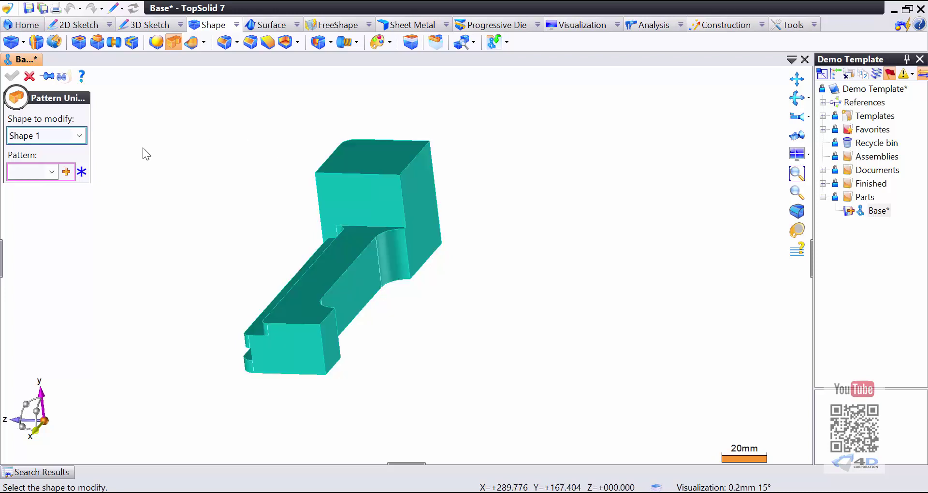
left_click(66, 172)
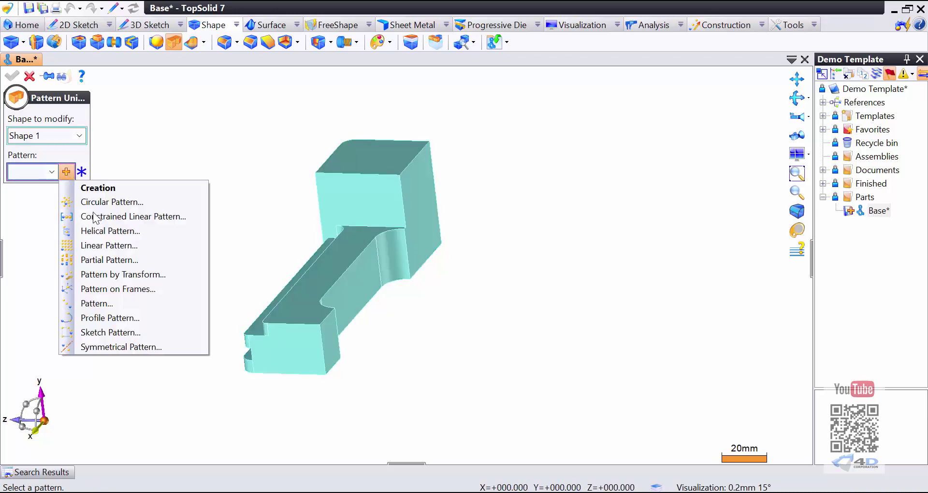
left_click(157, 347)
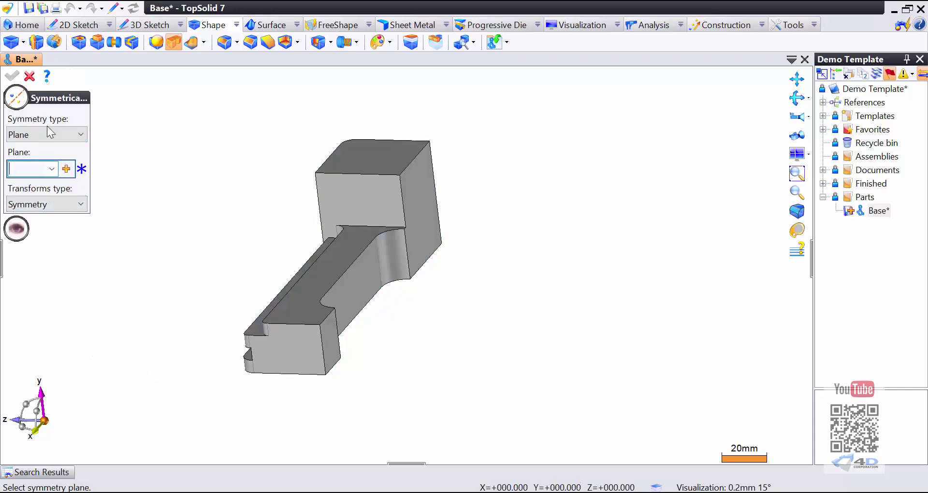
left_click(423, 210)
middle_click_drag(570, 310, 309, 207)
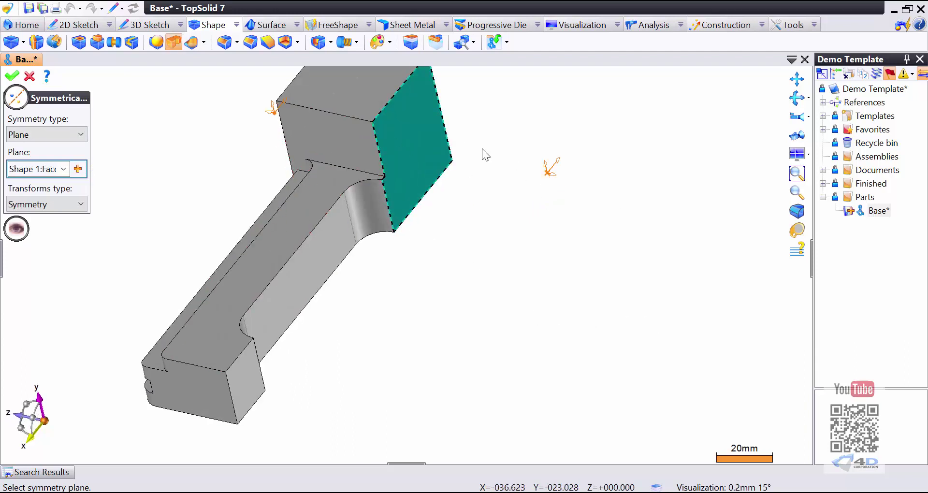
left_click(7, 80)
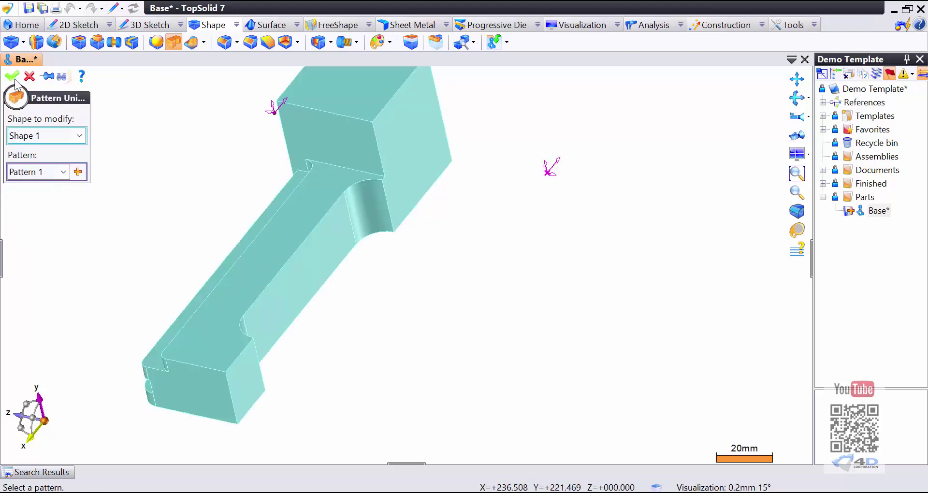
left_click(11, 78)
middle_click_drag(541, 305, 560, 292)
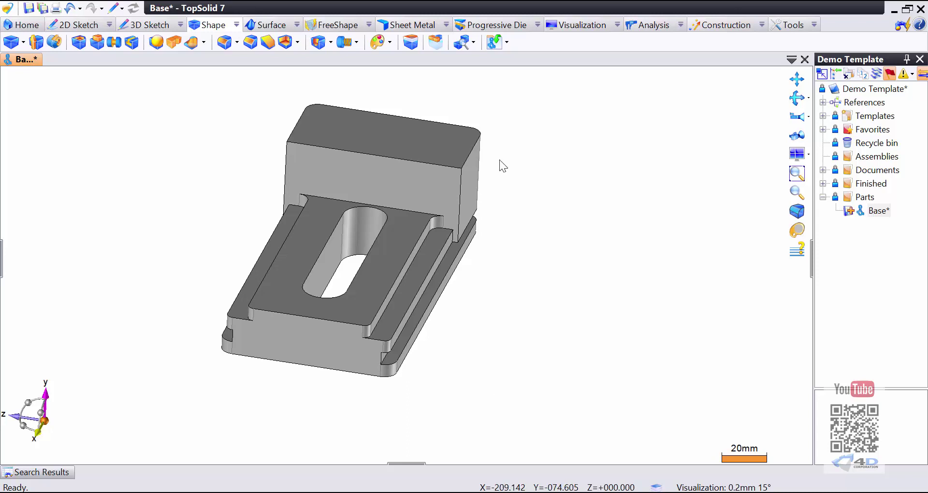
Apply 0.75 mm chamfers to the pocket, ledge, outer base, raised-block top and oblong-hole rim edges
left_click(250, 42)
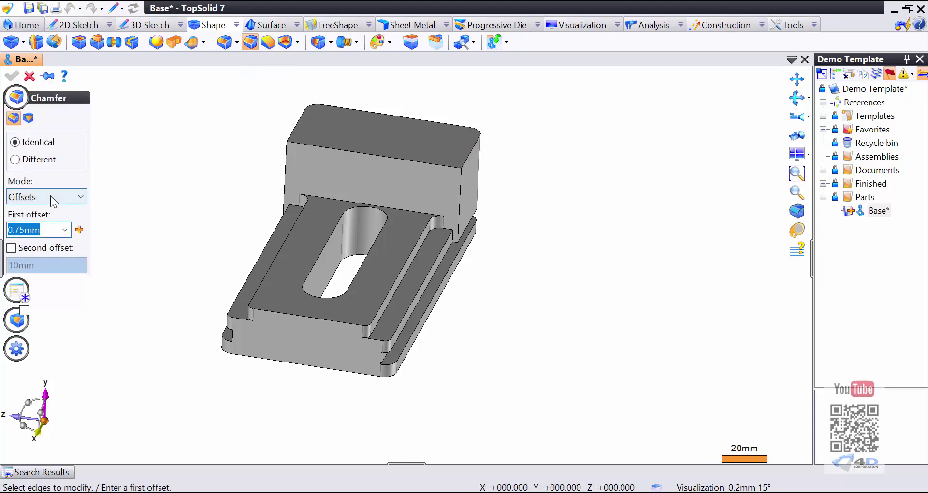
type("0.75")
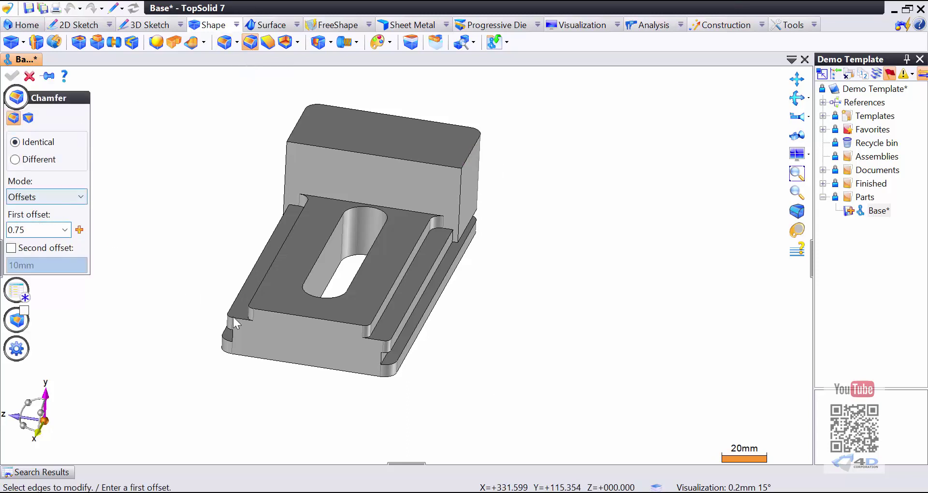
left_click(307, 317)
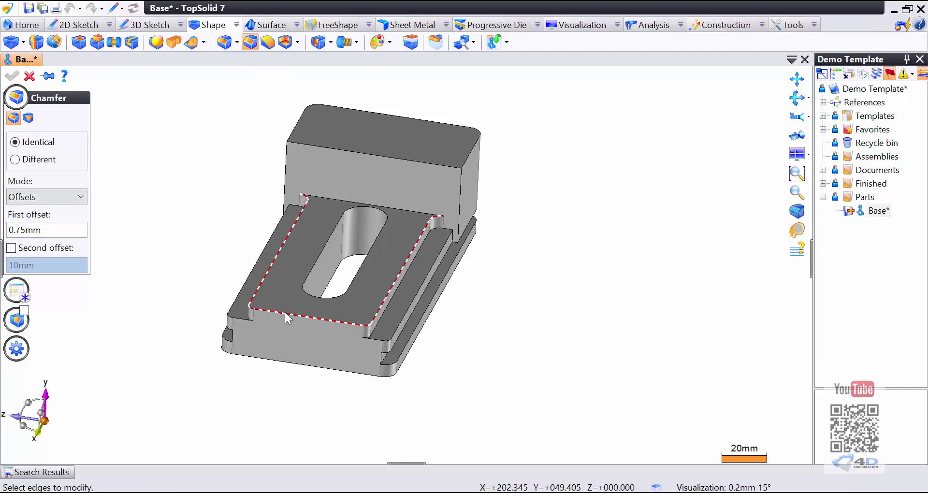
left_click(387, 347)
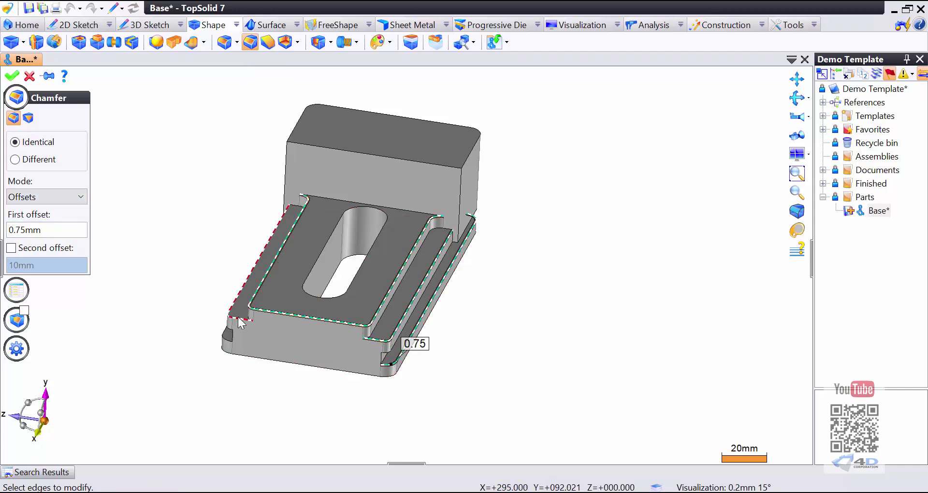
left_click(216, 347)
left_click(266, 258)
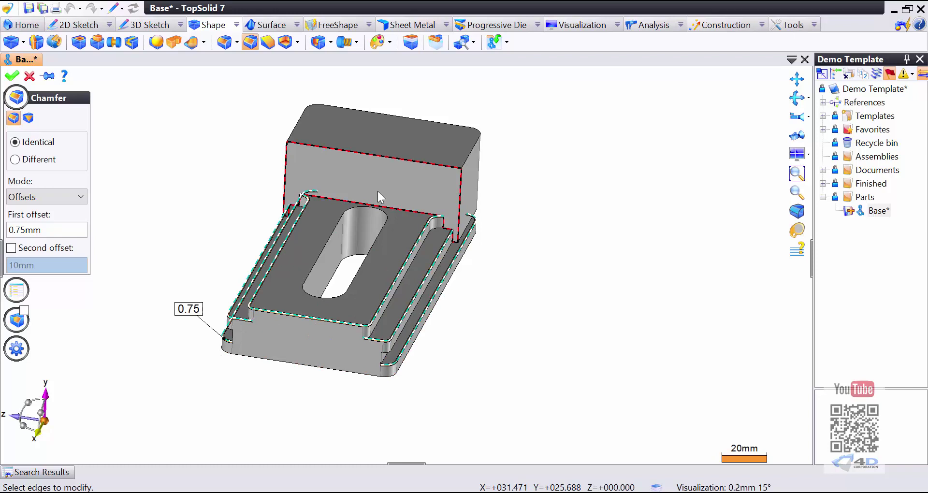
left_click(405, 165)
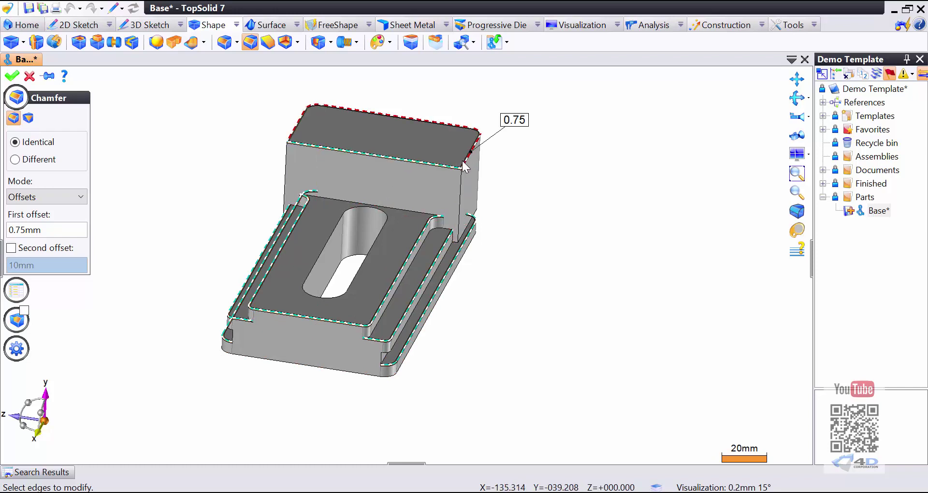
left_click(463, 164)
left_click(370, 253)
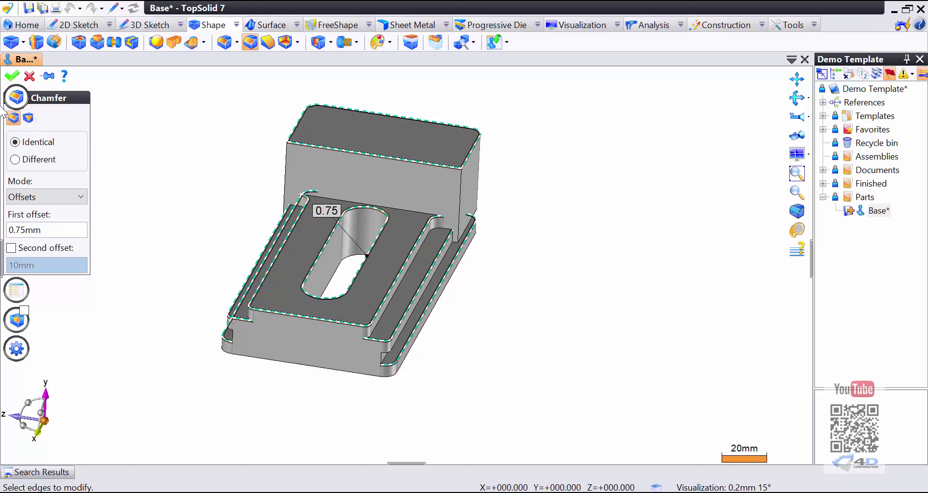
left_click(11, 76)
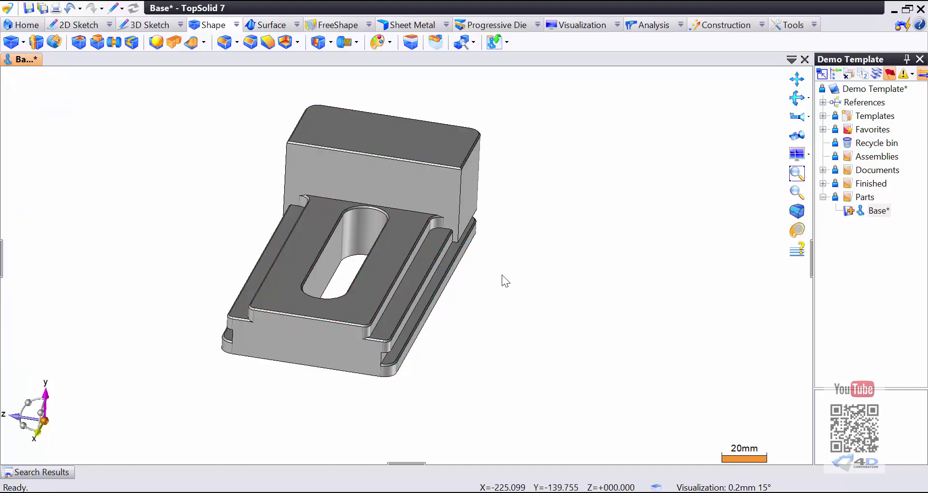
scroll(502, 274, "up", 2)
scroll(565, 276, "up", 1)
scroll(574, 281, "up", 1)
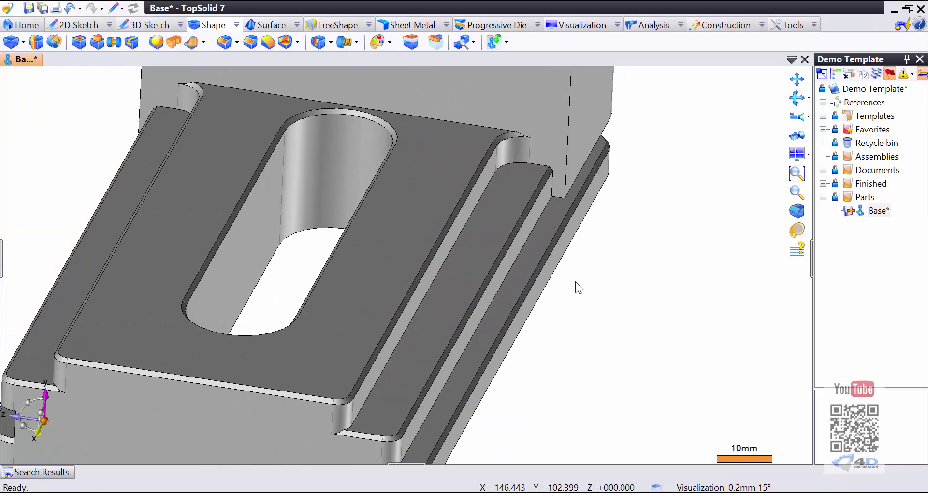
scroll(560, 257, "down", 2)
scroll(564, 246, "down", 1)
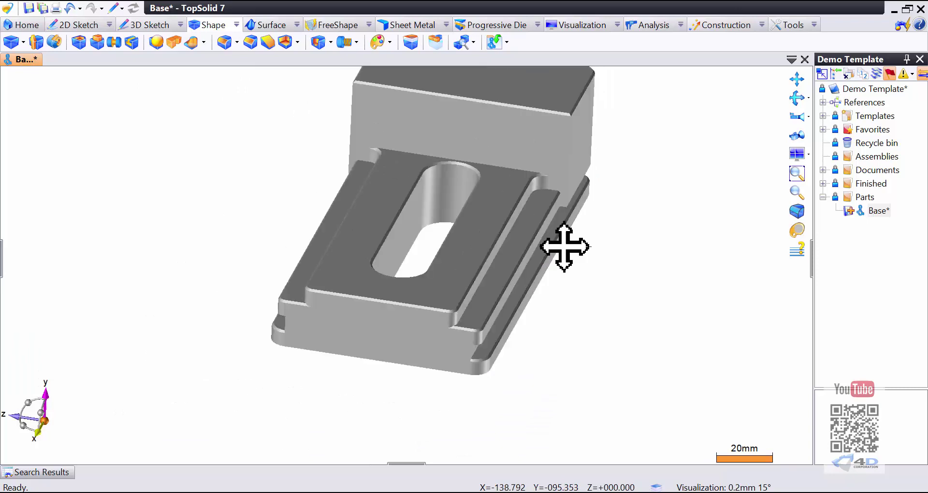
scroll(532, 290, "down", 1)
scroll(518, 296, "down", 1)
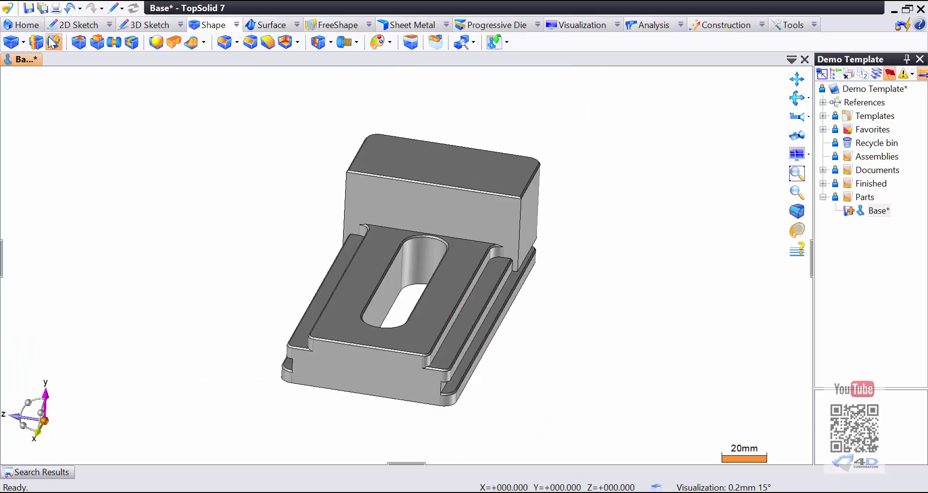